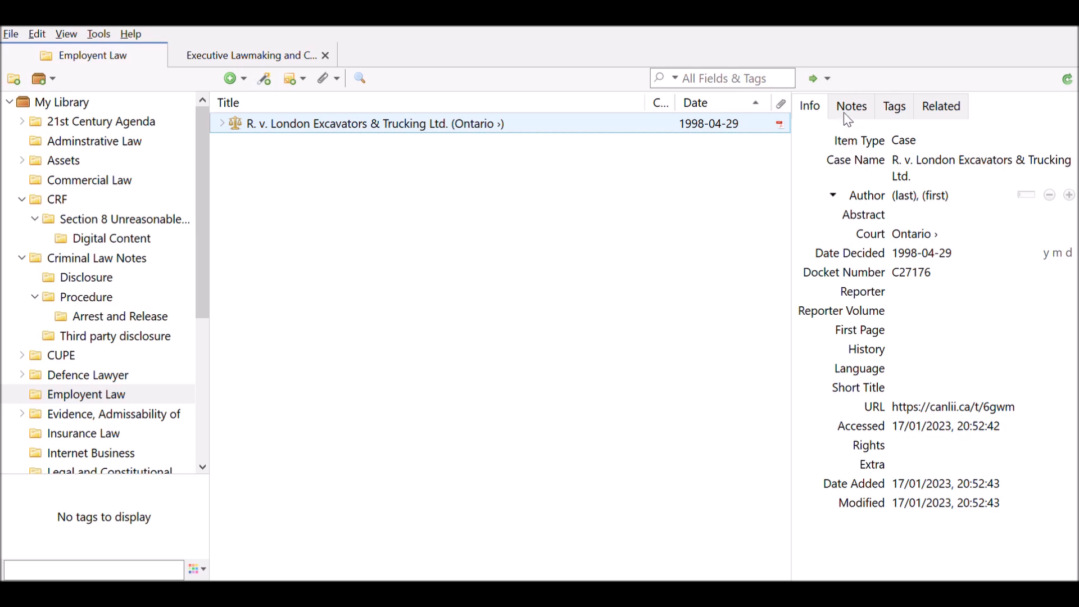
- Review the two notes attached to the R. v. London Excavators & Trucking Ltd. case in the Employent Law collection
click(932, 341)
click(848, 117)
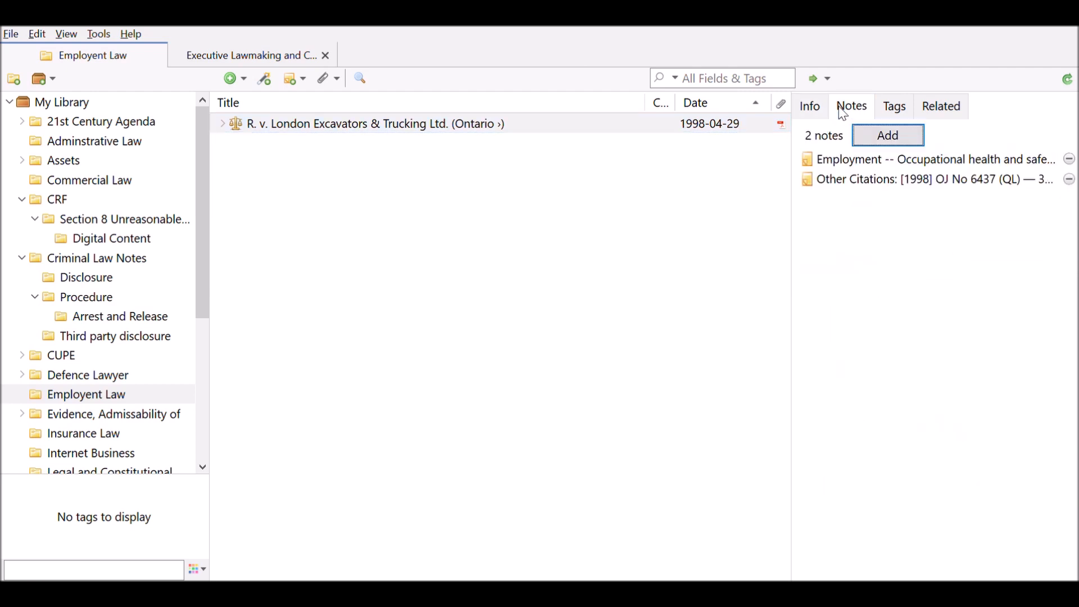
click(891, 159)
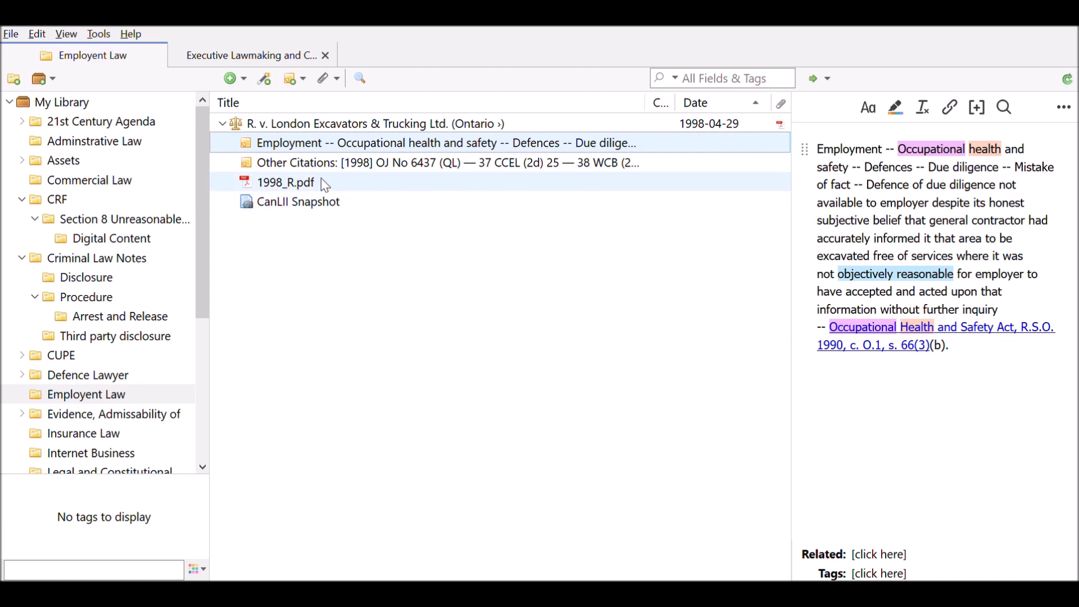
click(316, 163)
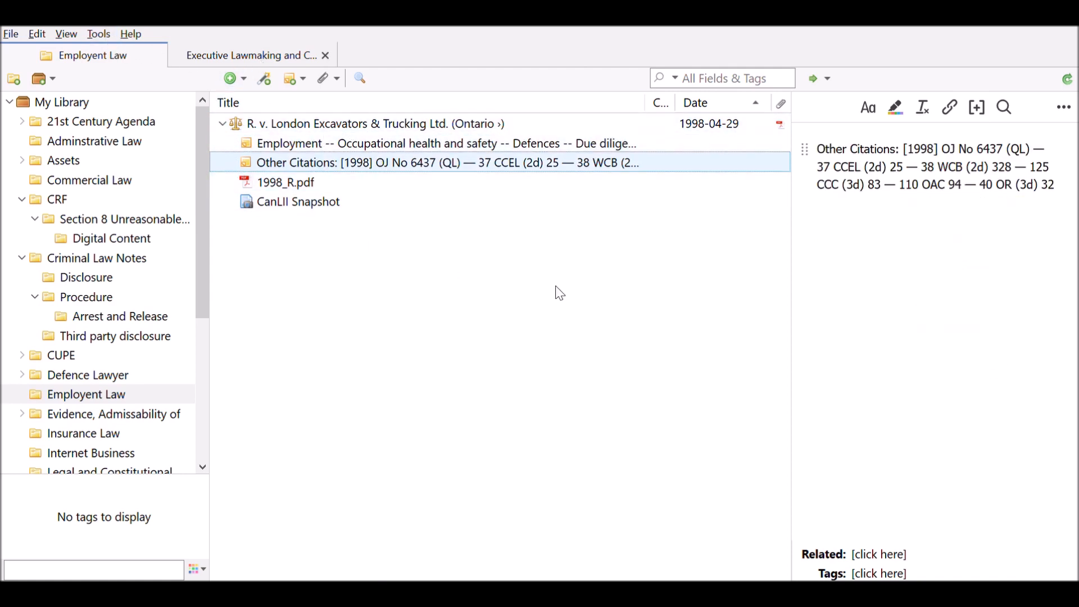
click(230, 78)
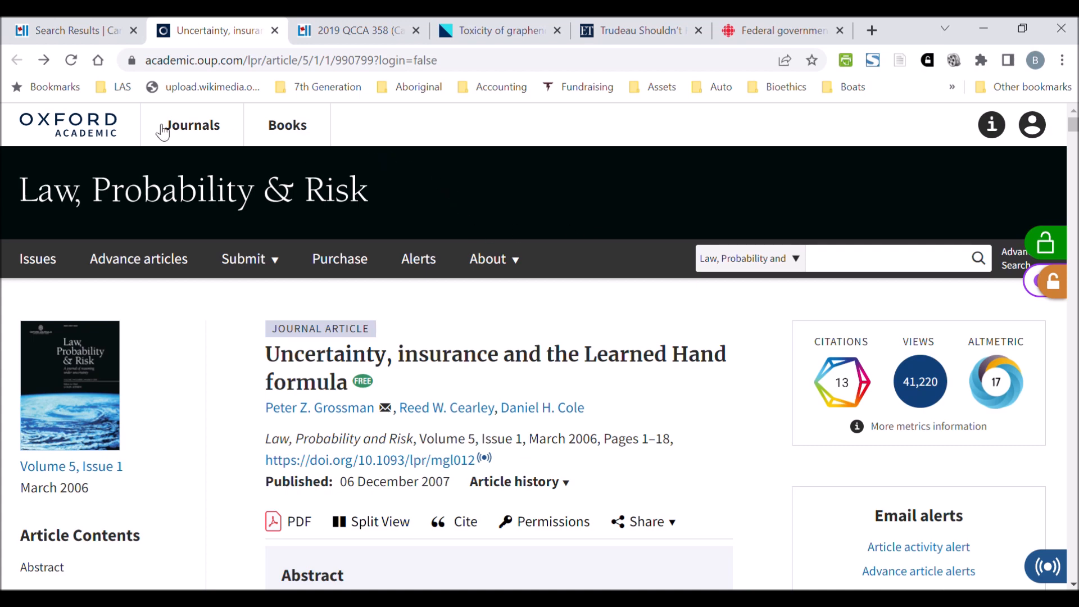
- Switch to Chrome and examine the abstract of "Uncertainty, insurance and the Learned Hand formula", marking the sentences that explain the formula
scroll(157, 137, down, 1)
scroll(157, 137, up, 1)
scroll(435, 181, down, 1)
scroll(578, 177, up, 1)
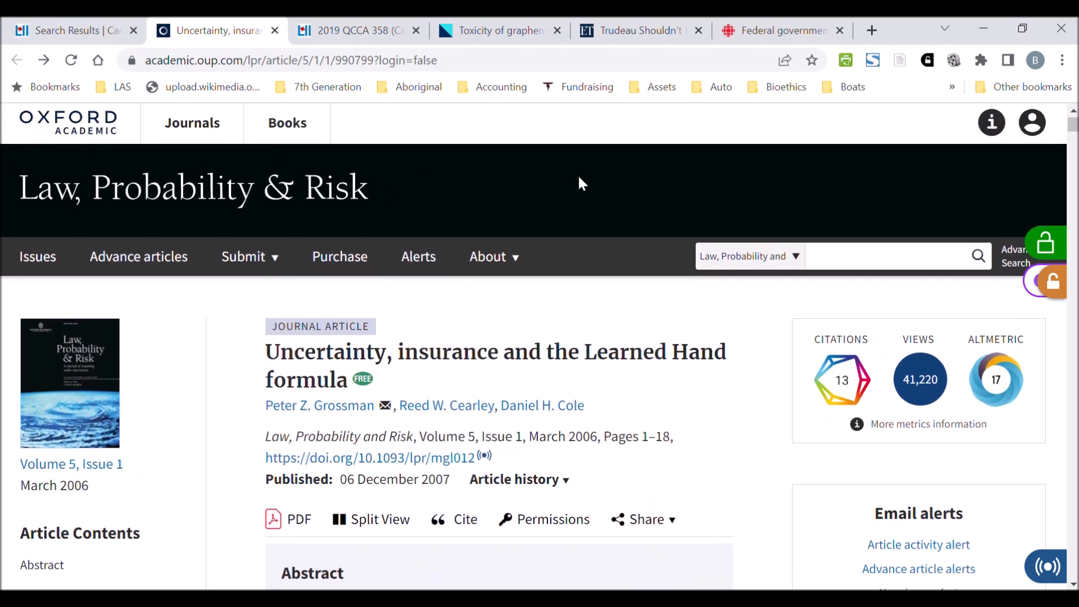
scroll(624, 289, down, 6)
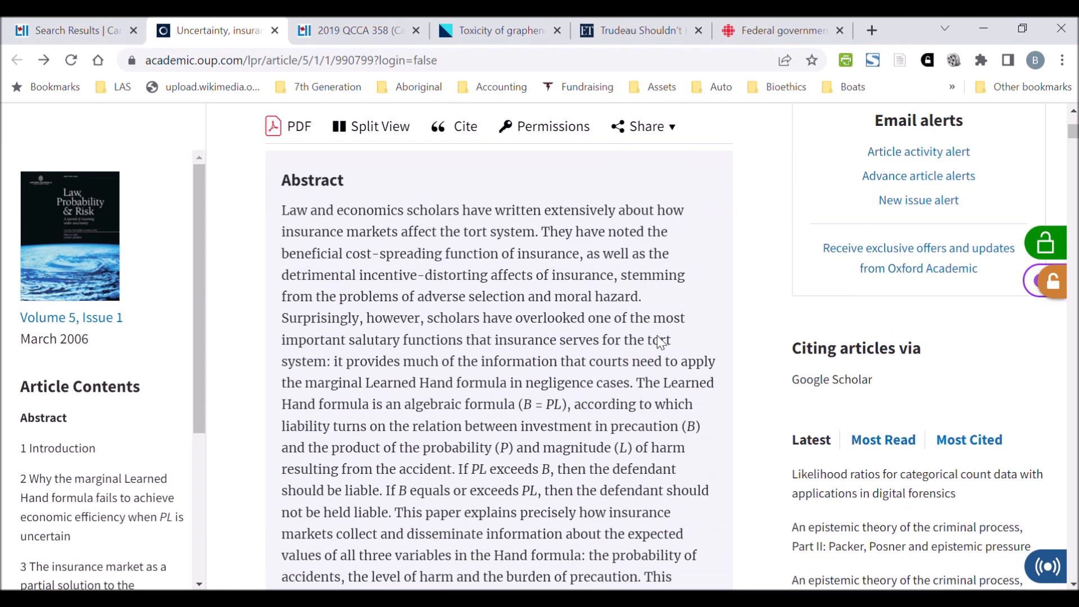
scroll(666, 344, down, 4)
scroll(612, 427, up, 3)
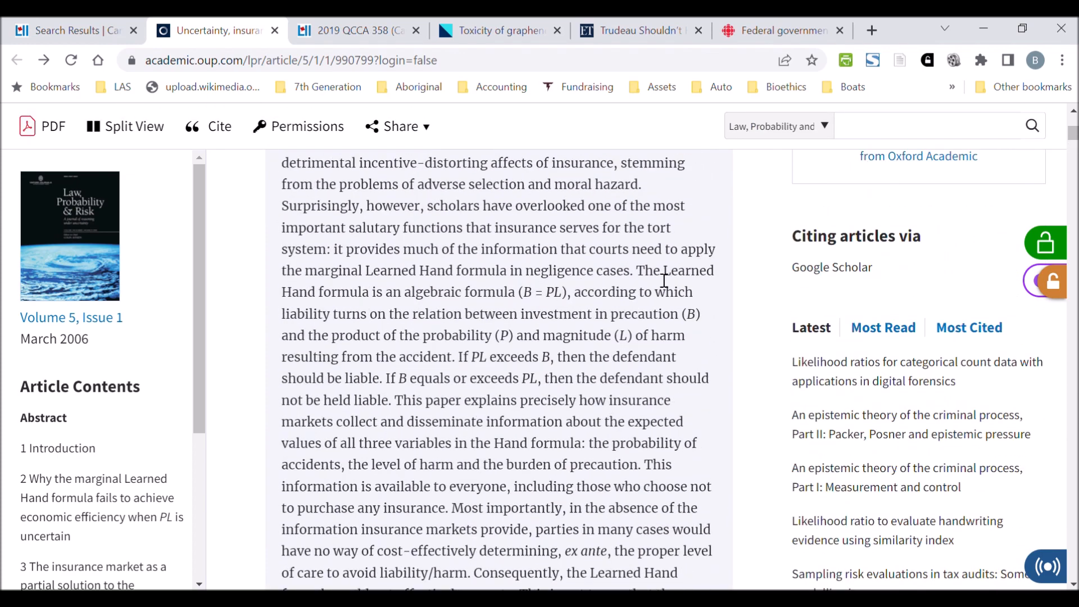
drag(642, 278, 392, 405)
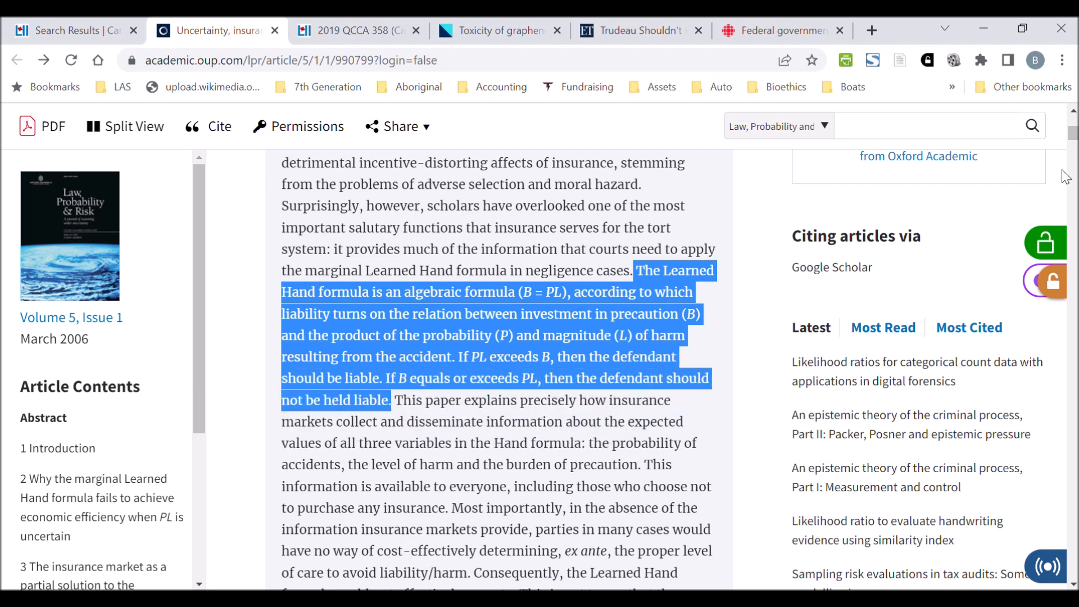
scroll(994, 242, up, 5)
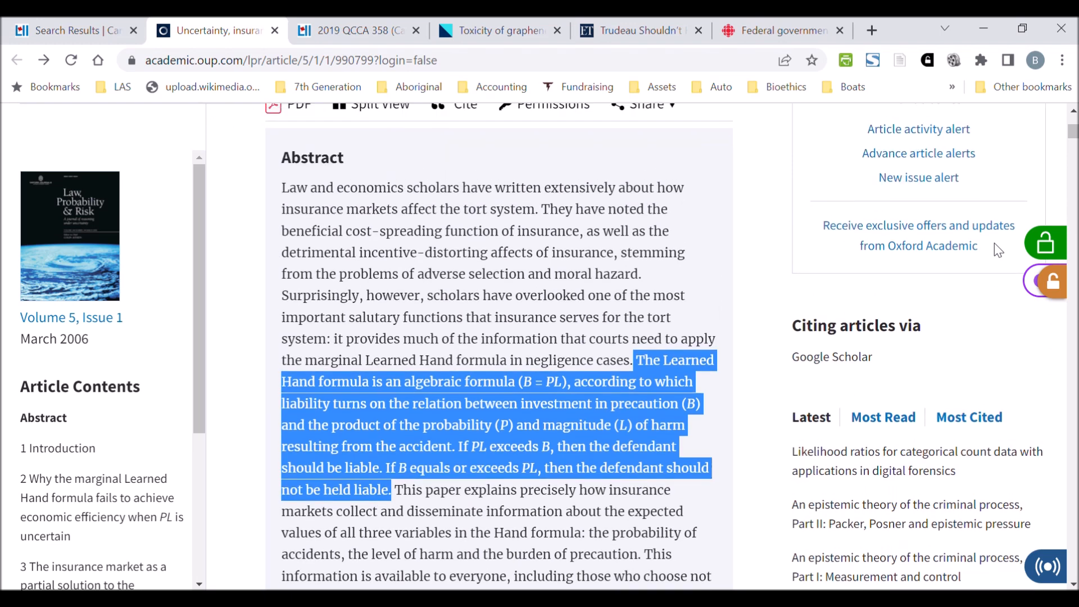
scroll(993, 243, up, 2)
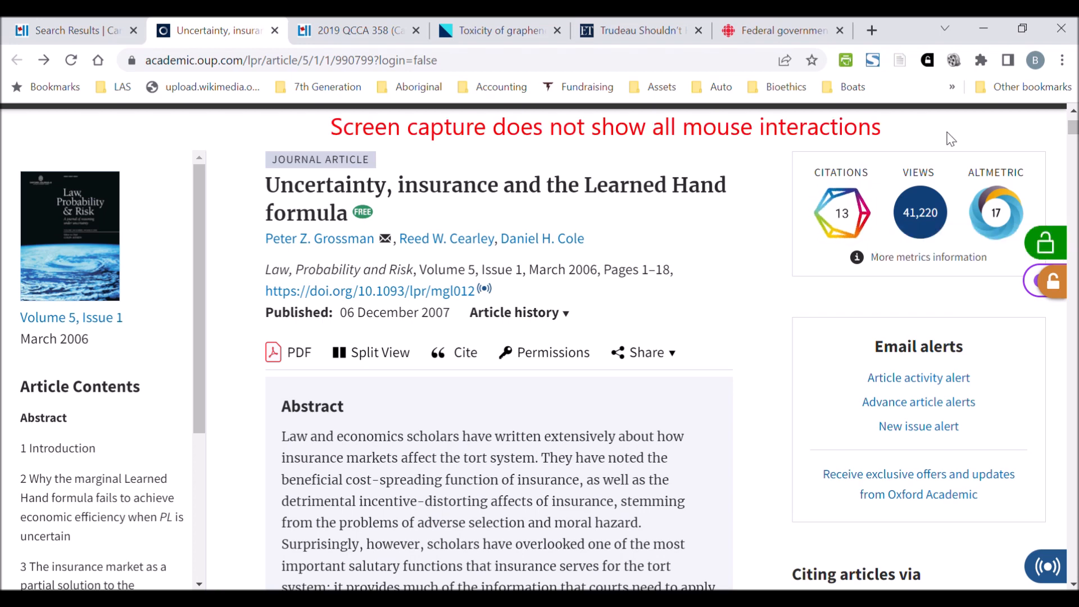
- Save the journal article with its full-text PDF to the Insurance Law collection, and return to Zotero
click(901, 62)
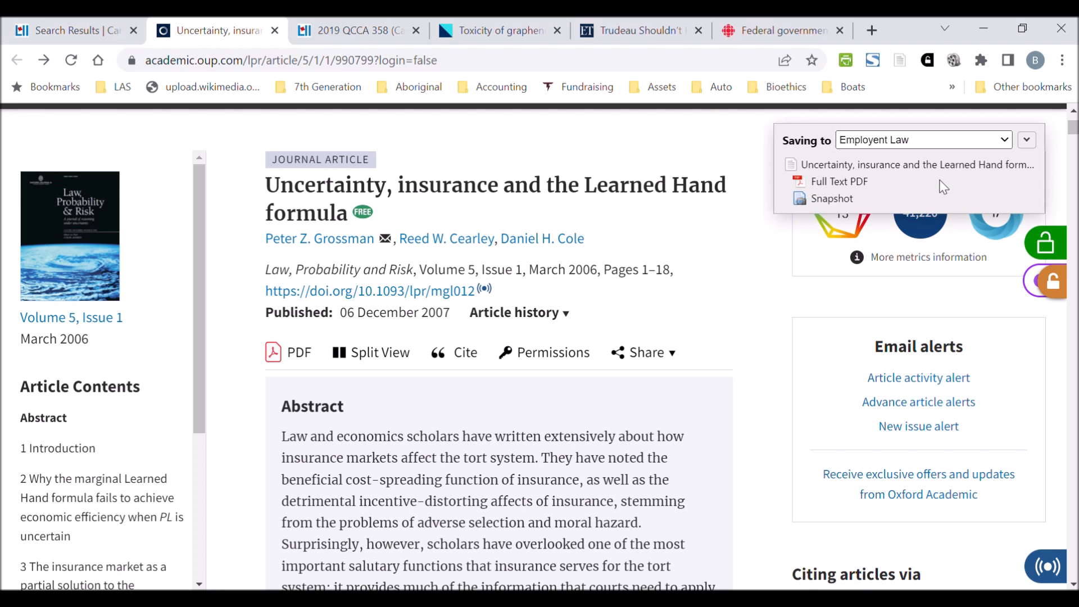
key(i)
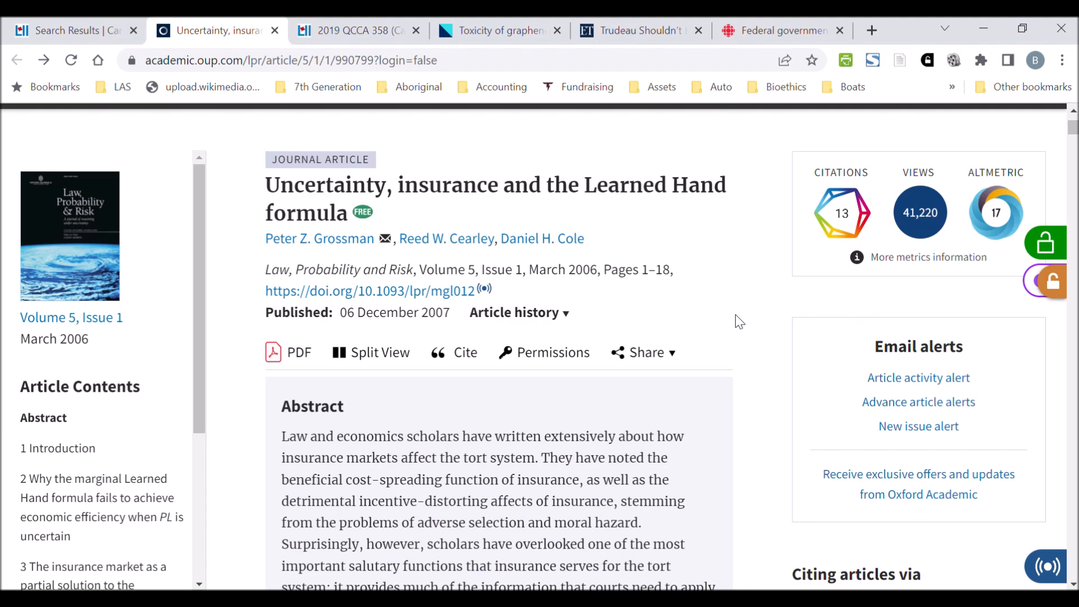
click(362, 572)
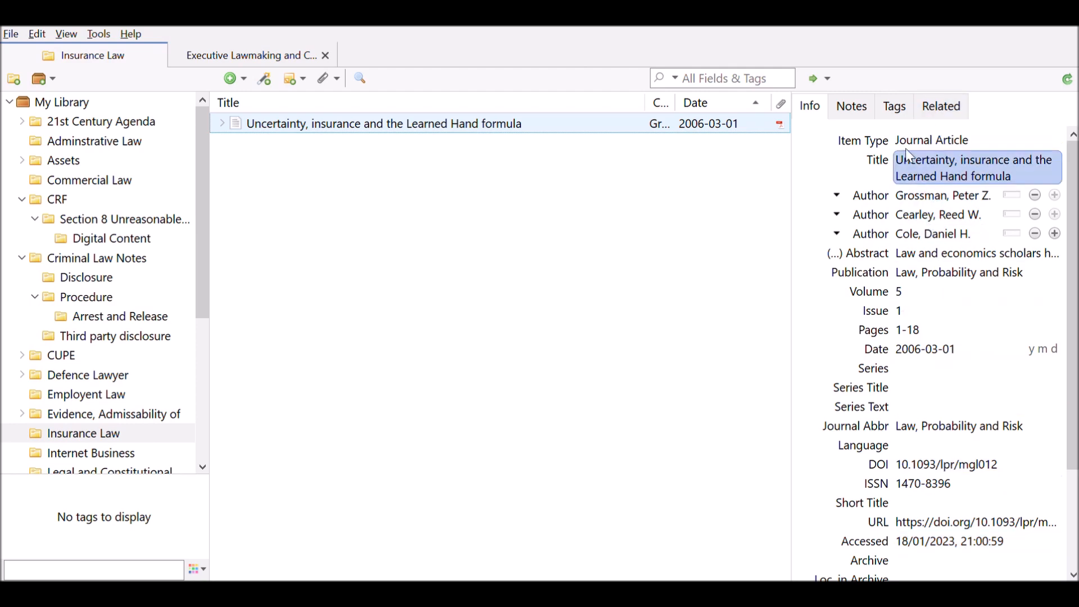
- Open the PDF of "Uncertainty, insurance and the Learned Hand formula" at its abstract
double_click(472, 126)
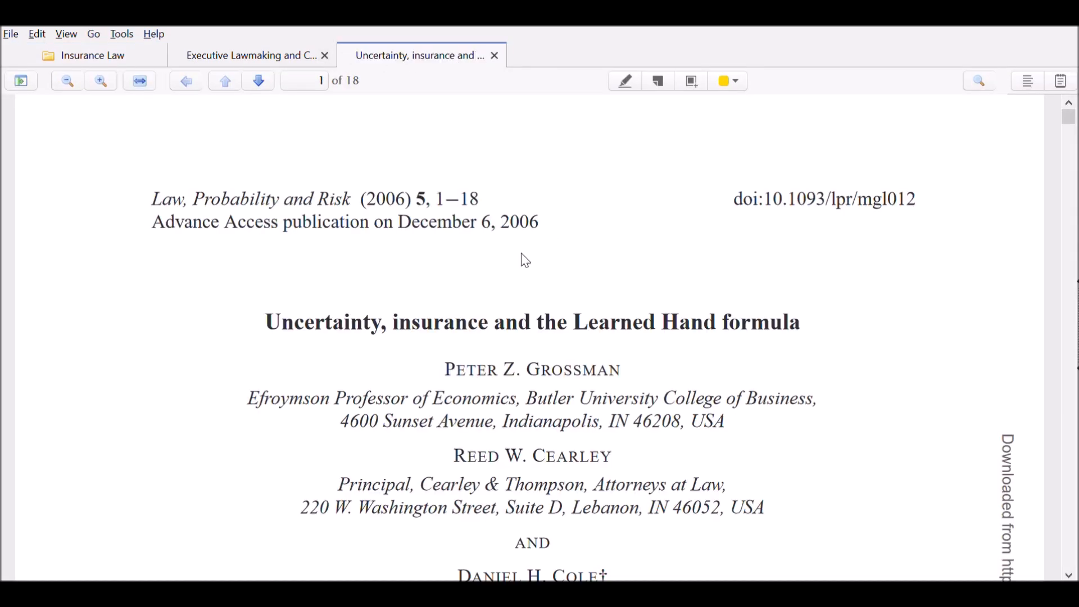
scroll(365, 262, down, 3)
scroll(364, 262, down, 20)
scroll(331, 329, up, 10)
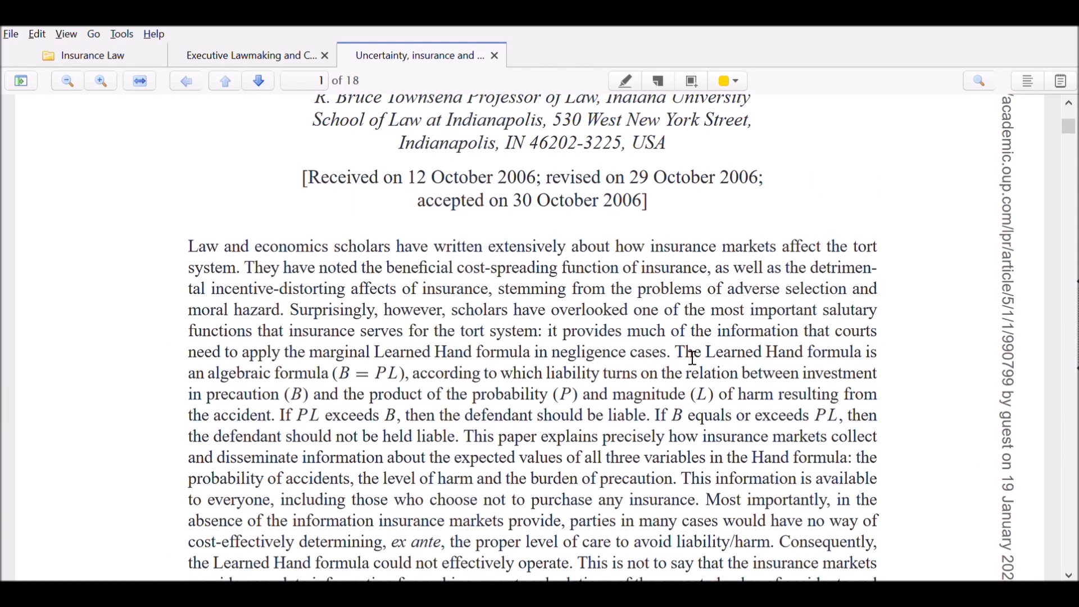
- Highlight the abstract's passage from "The Learned Hand formula is" to "should not be held liable" in yellow, and close the PDF
drag(678, 355, 899, 430)
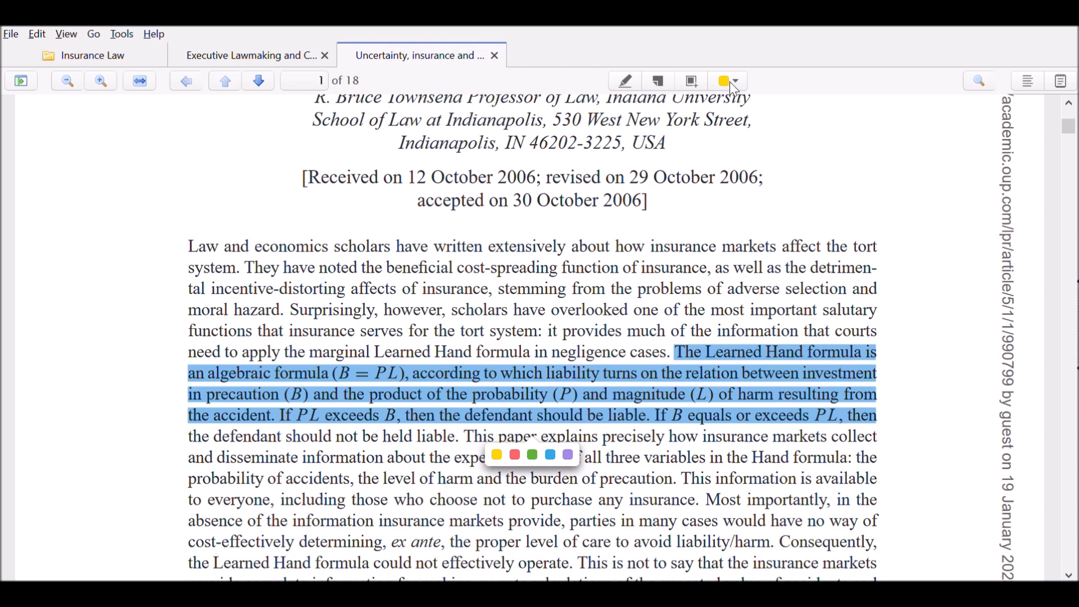
key(Escape)
drag(652, 352, 469, 441)
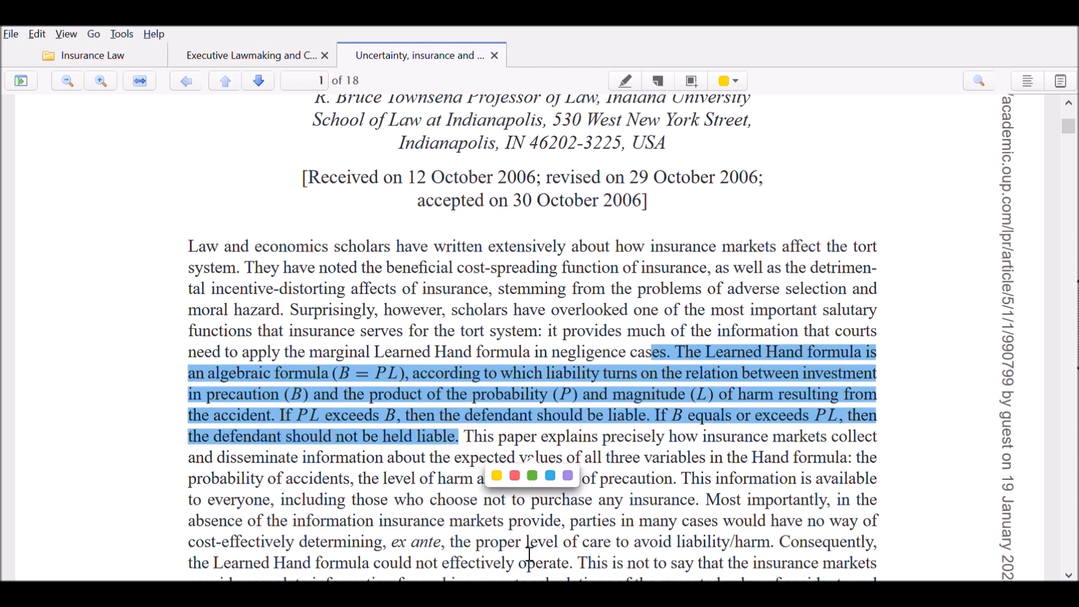
click(498, 478)
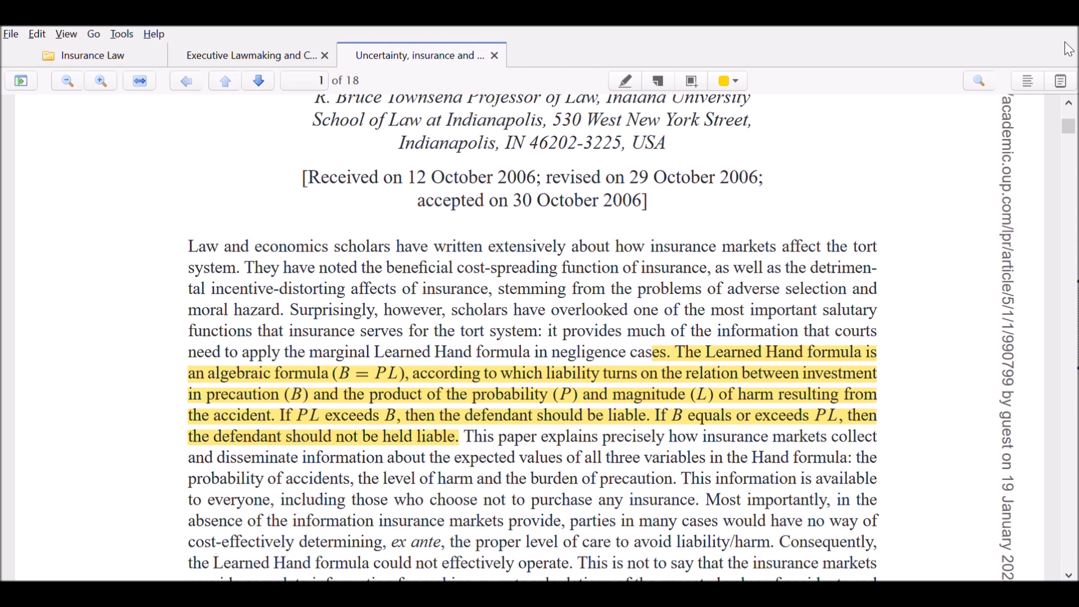
click(495, 55)
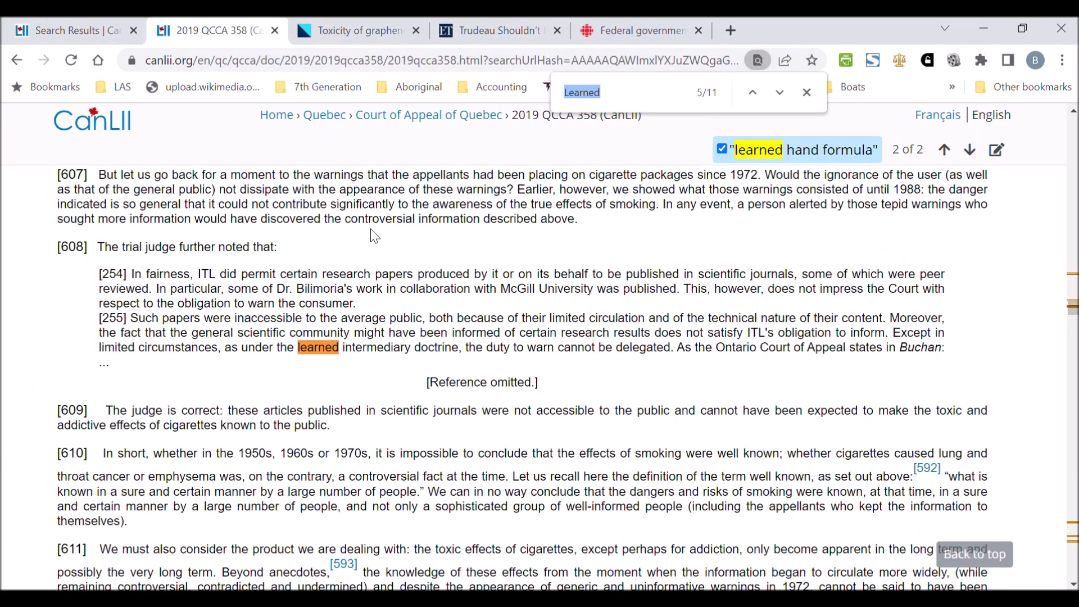
- Go through the "Learned" matches in the 2019 QCCA 358 decision on CanLII to find the footnote discussing the Learned Hand formula
scroll(371, 230, up, 6)
scroll(377, 236, up, 8)
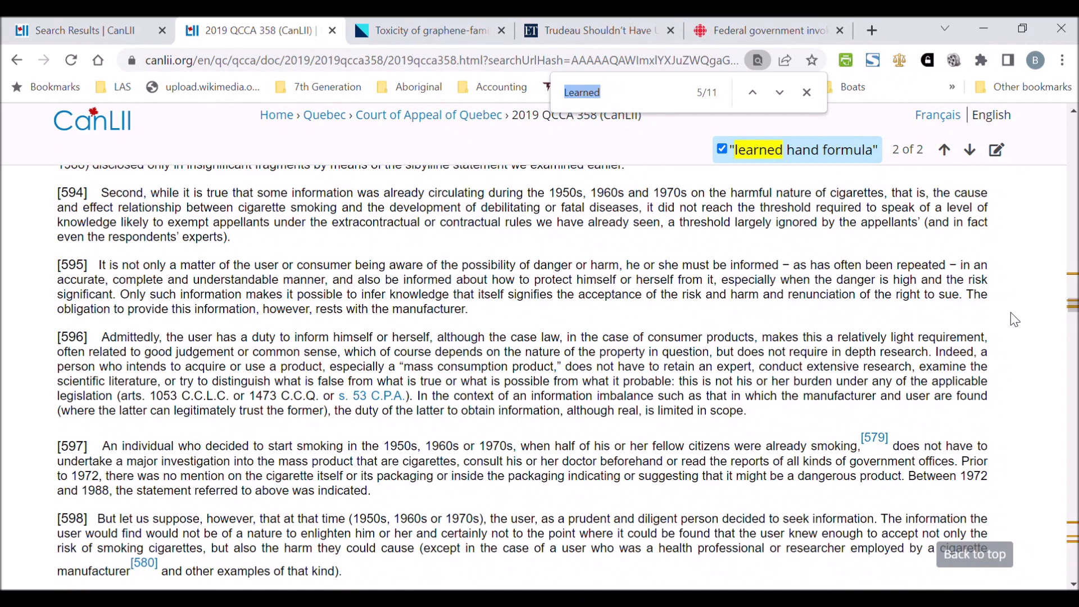
drag(1072, 303, 1067, 201)
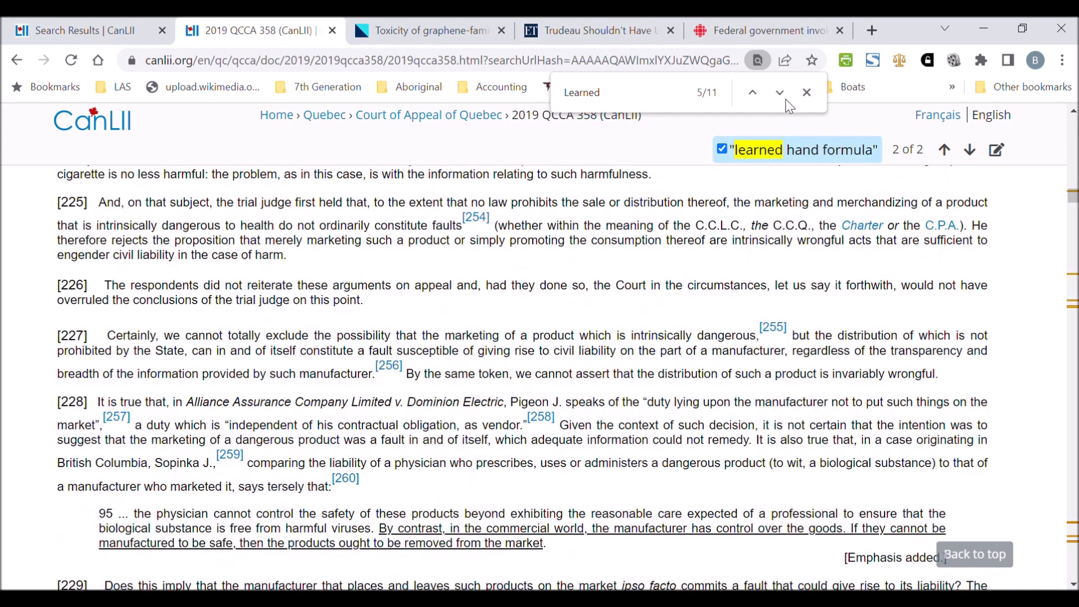
click(753, 93)
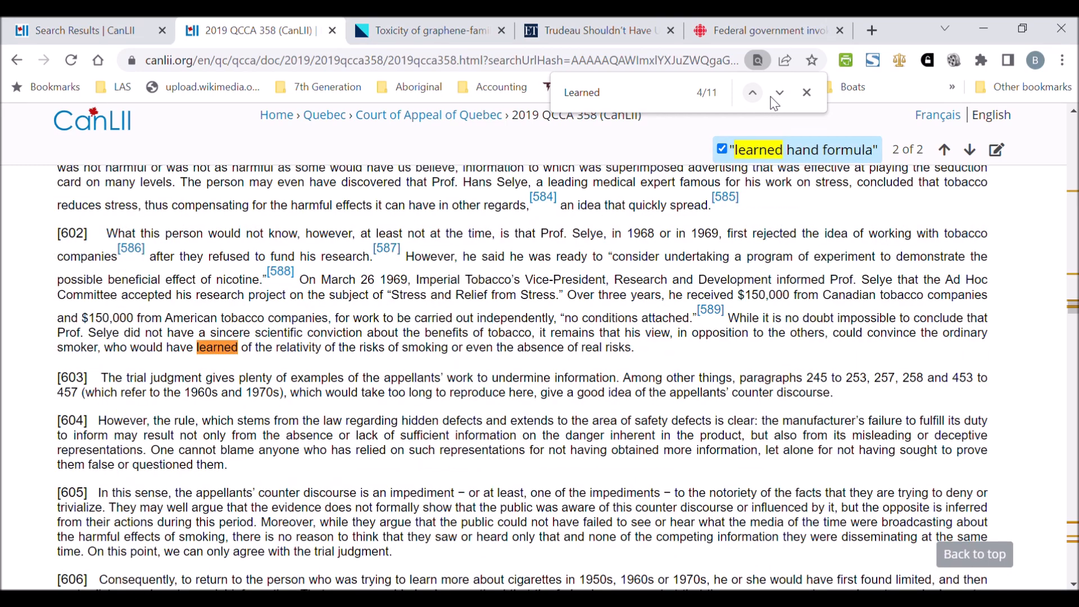
click(780, 95)
click(781, 94)
click(781, 93)
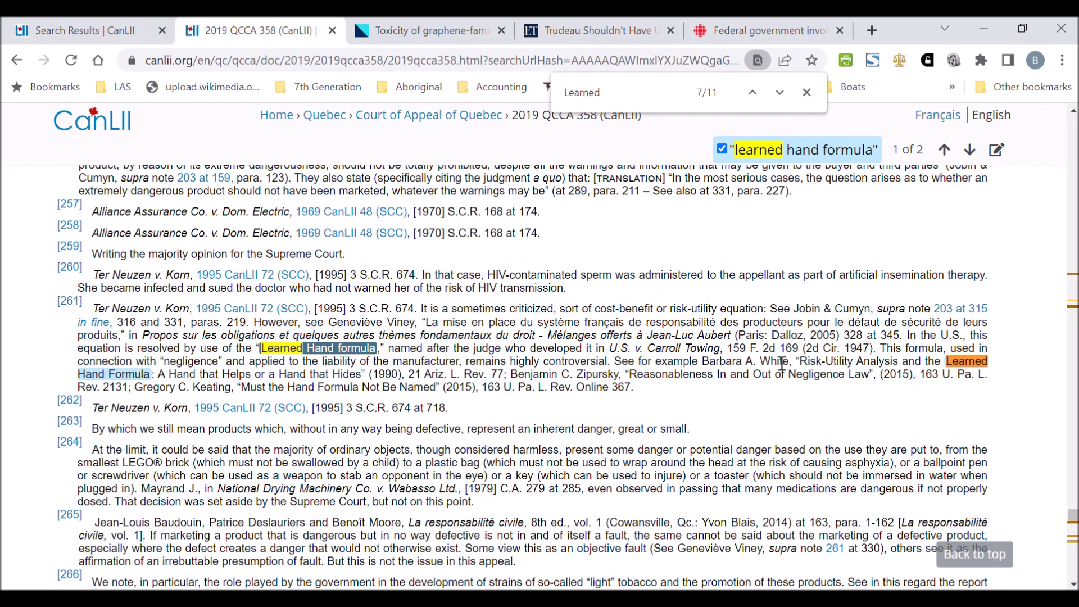
- Save the Imperial Tobacco Canada case with its full-text PDF to the Tort law collection
click(902, 63)
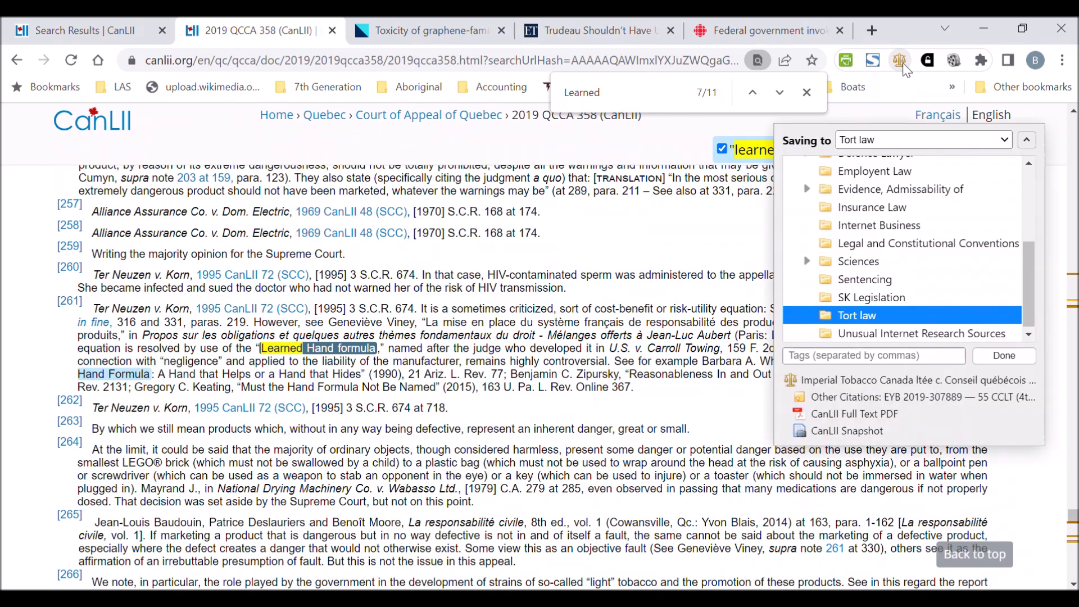
click(857, 197)
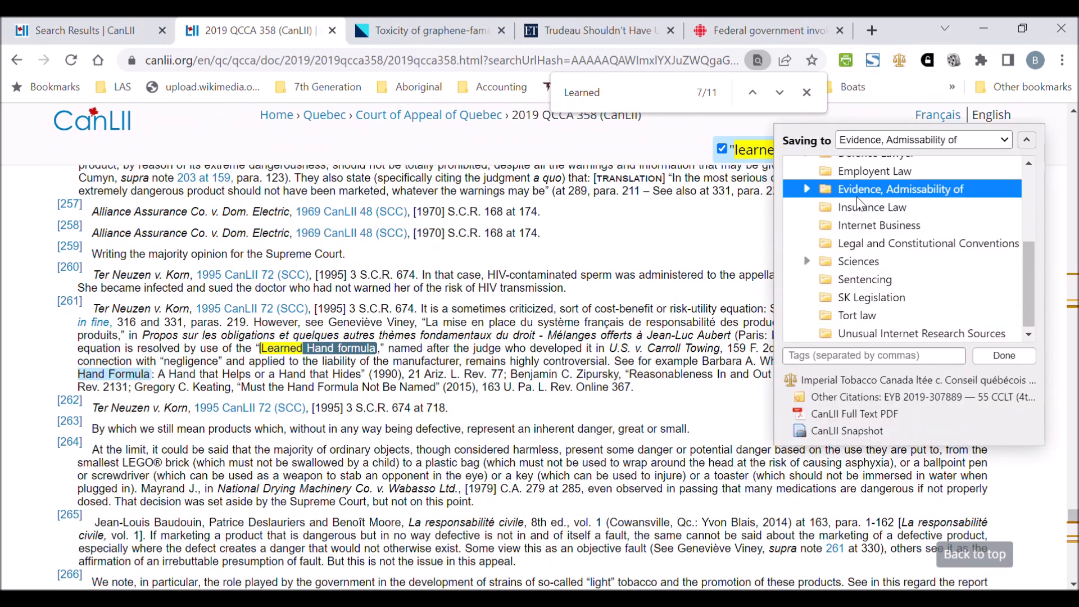
click(855, 208)
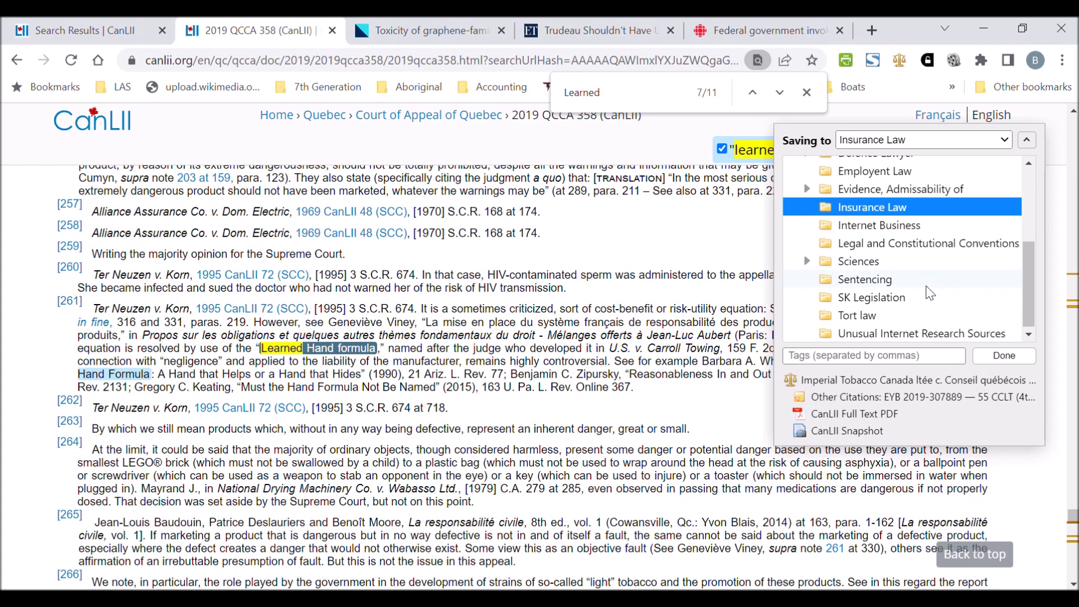
click(866, 315)
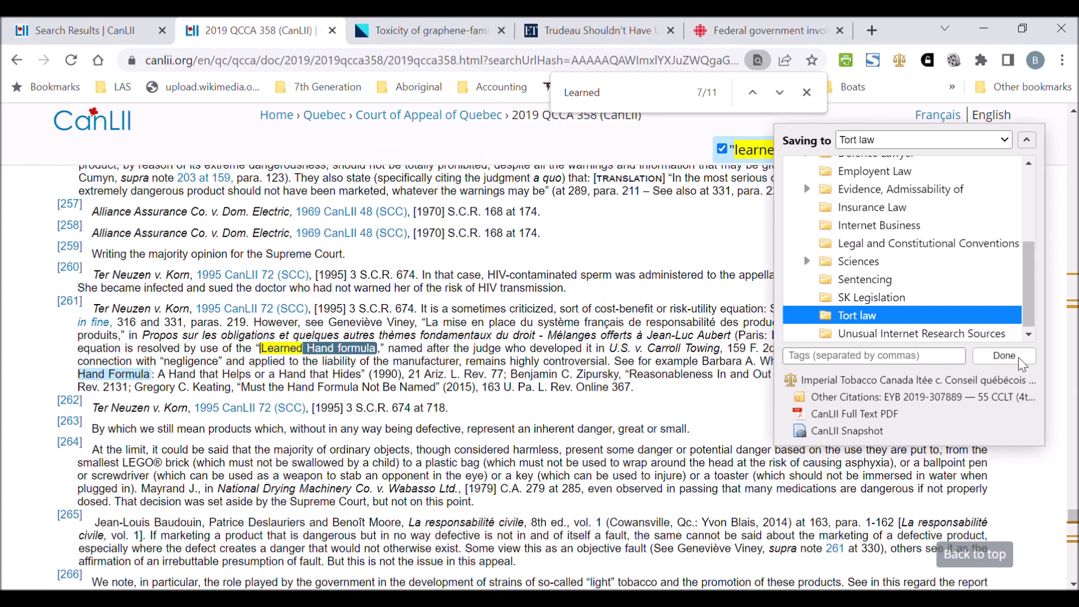
click(1004, 356)
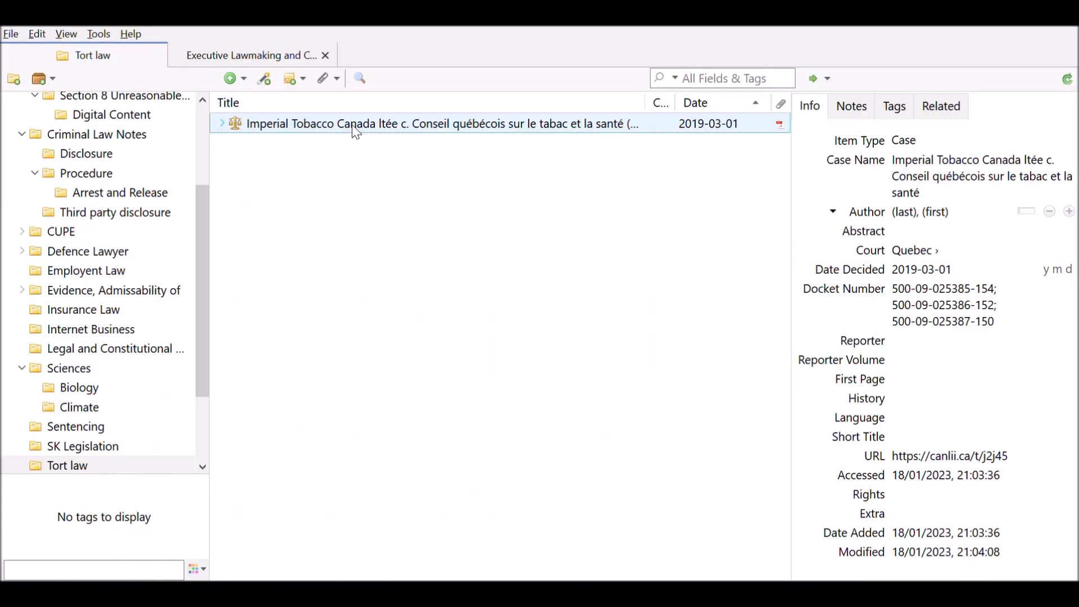
- Open the saved Imperial Tobacco Canada PDF, look over its first page, and close it
double_click(388, 127)
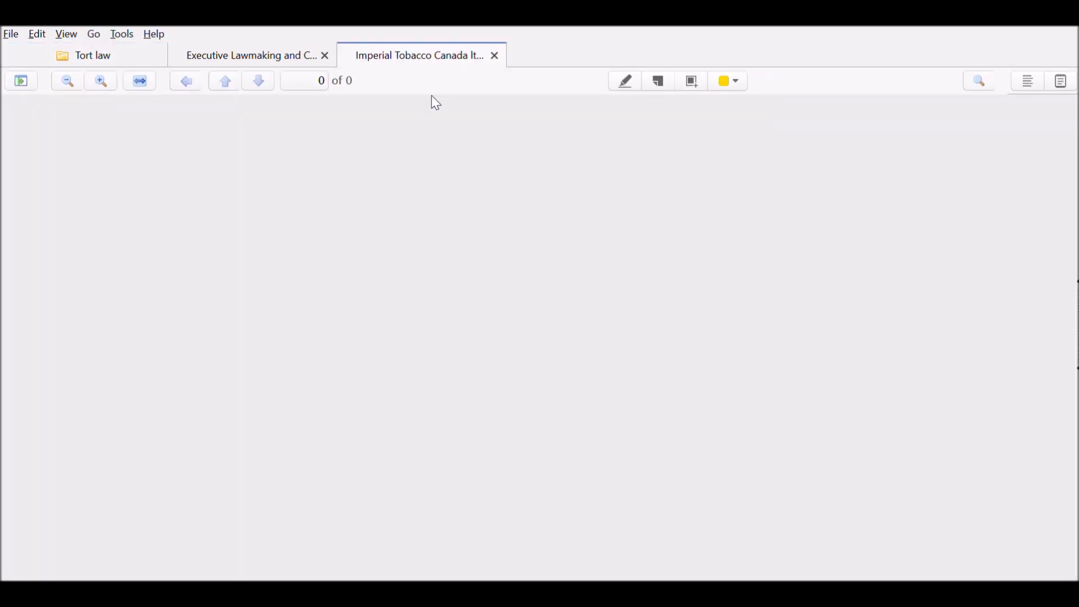
scroll(429, 285, down, 15)
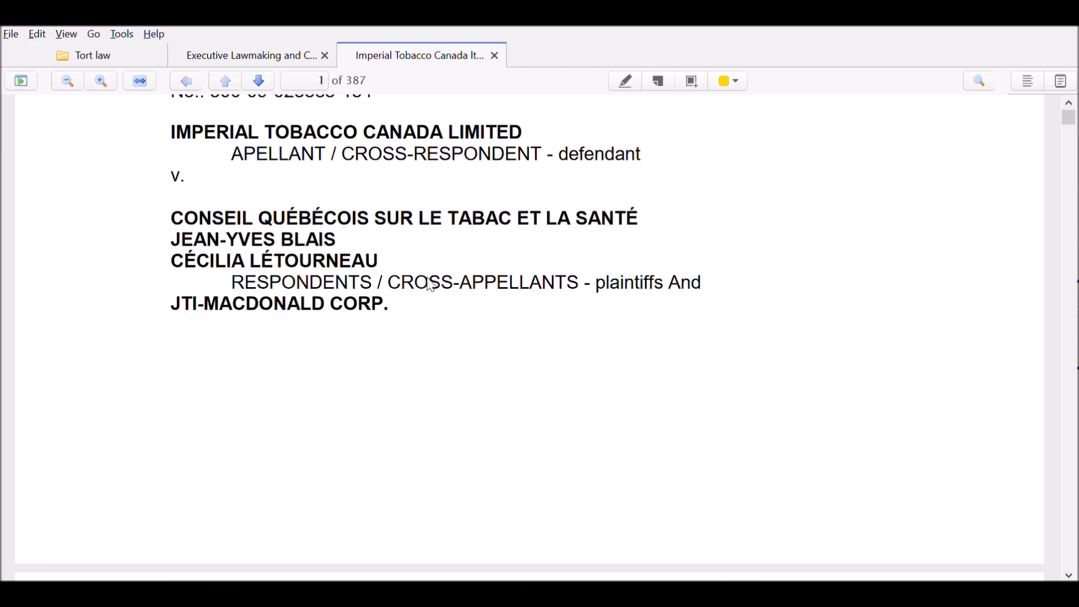
scroll(430, 285, up, 12)
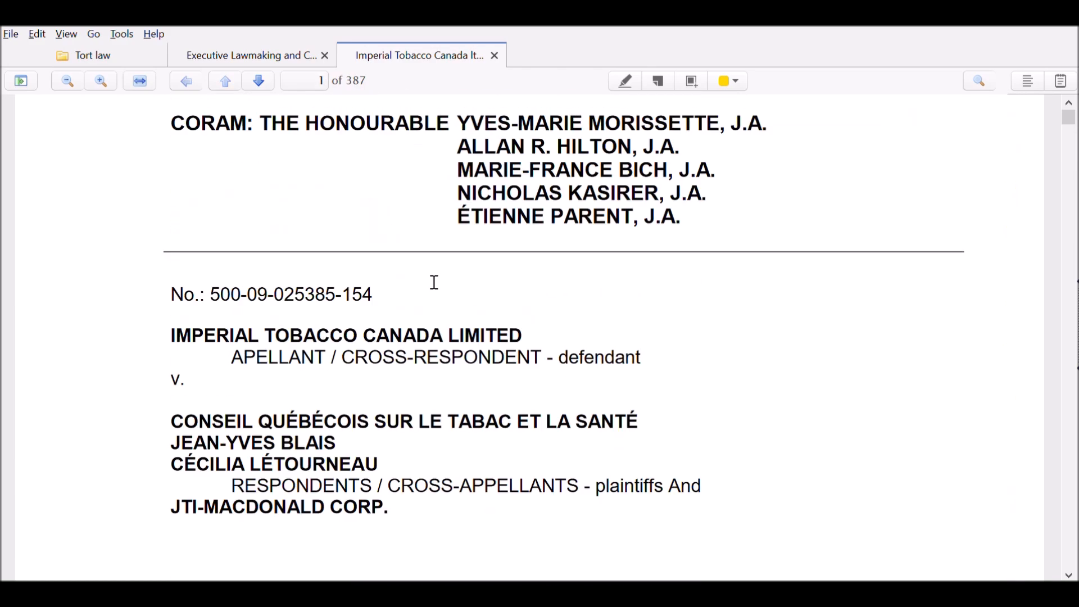
click(496, 55)
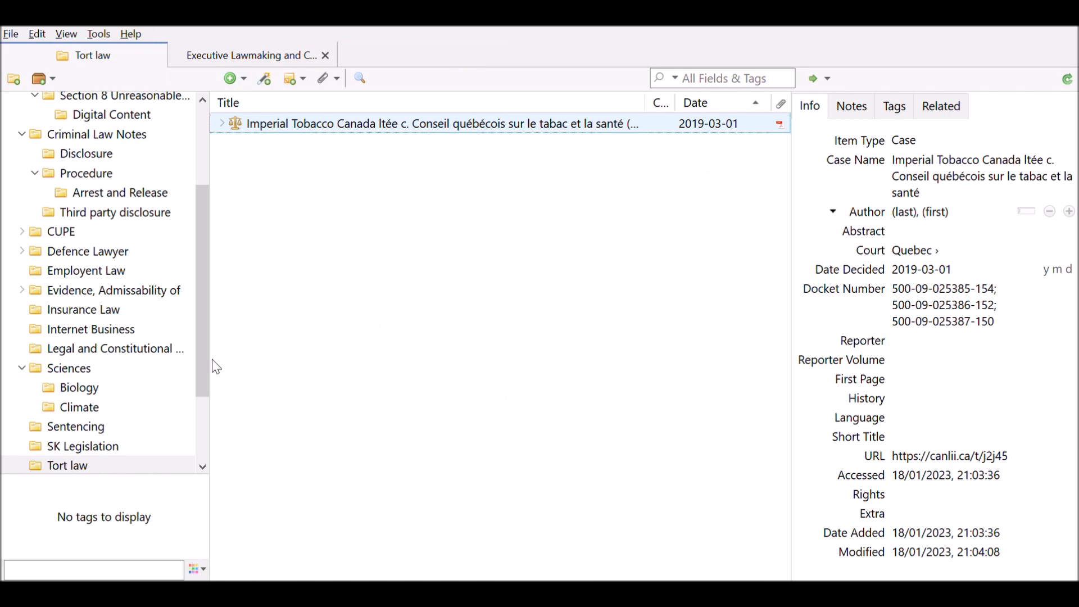
- Add the Imperial Tobacco Canada case from Tort law to the Insurance Law collection as well, and open that collection
drag(204, 362, 215, 390)
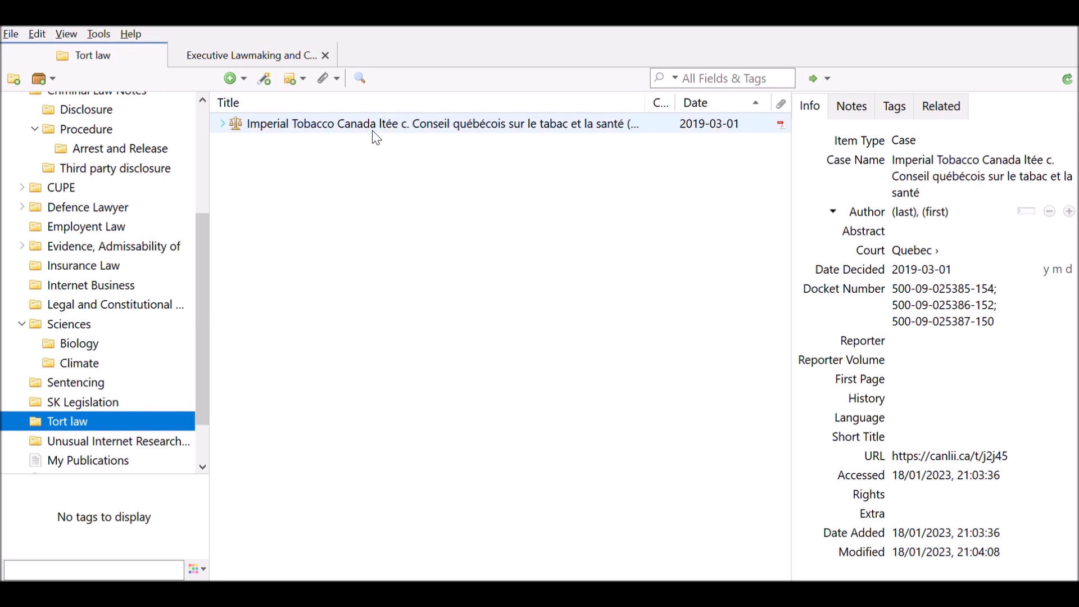
drag(376, 123, 83, 268)
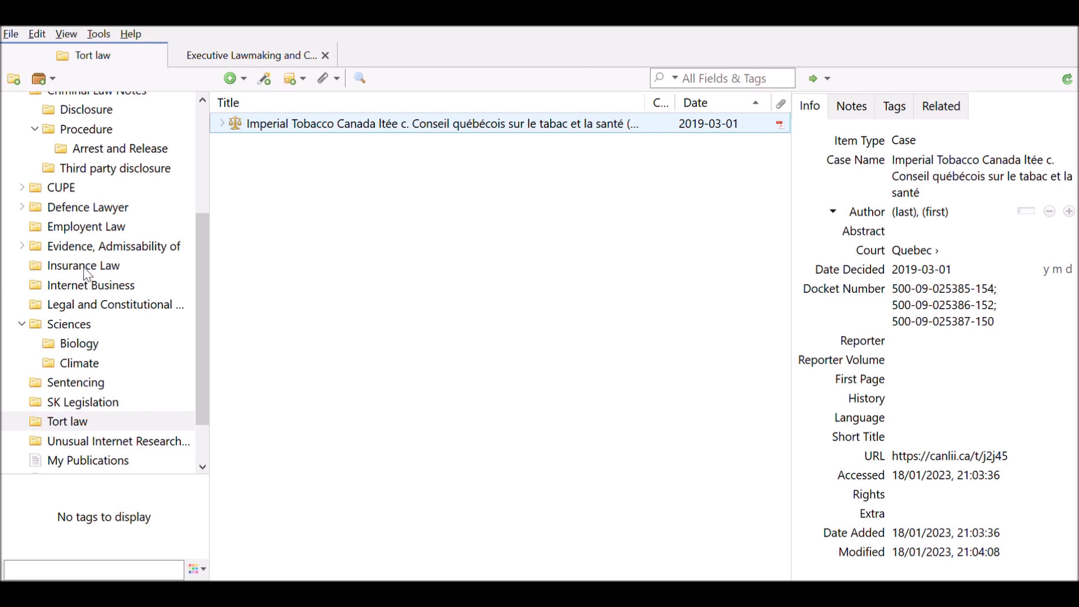
click(83, 269)
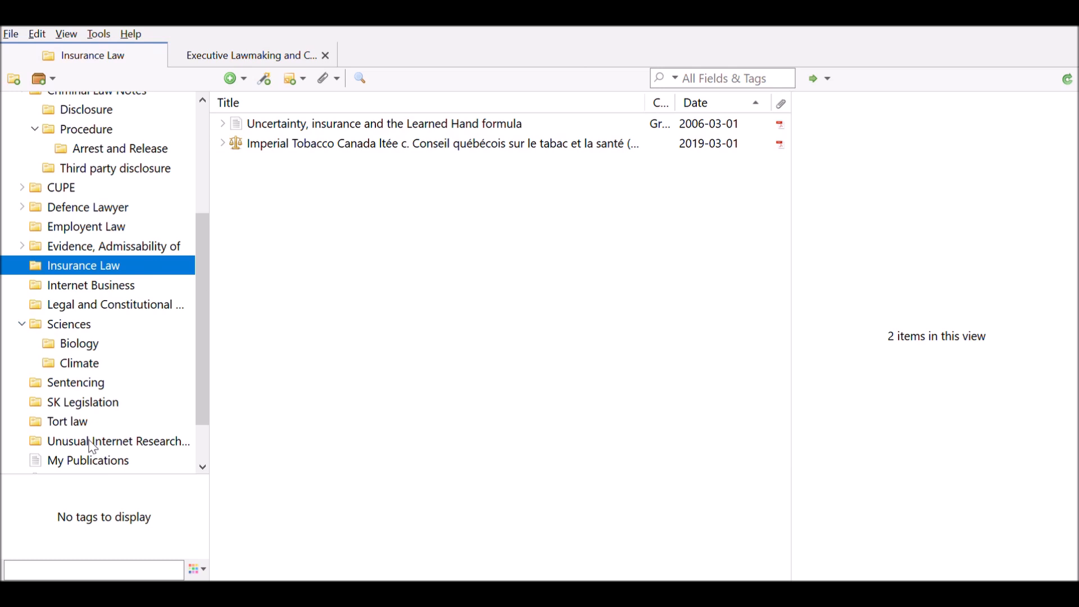
- Remove the Imperial Tobacco Canada case from both the Insurance Law and Tort law collections
click(79, 424)
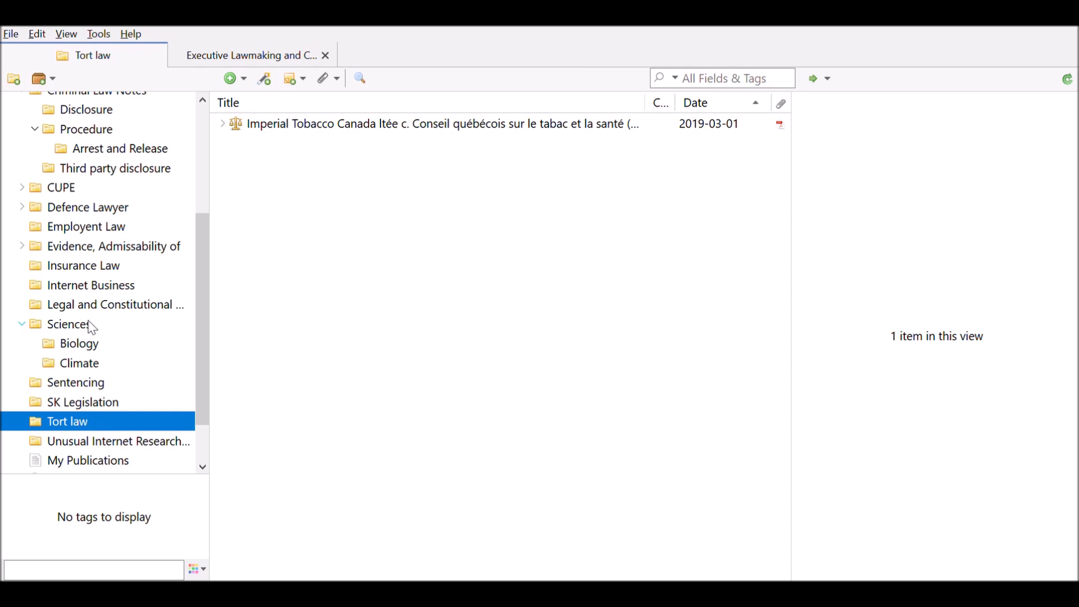
click(80, 271)
click(387, 147)
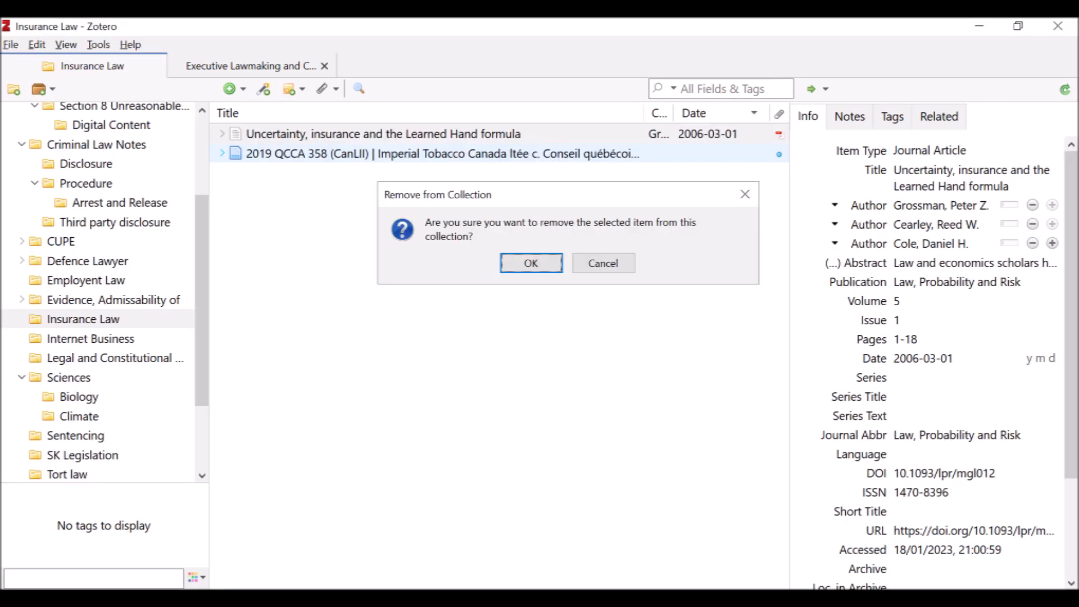
key(Return)
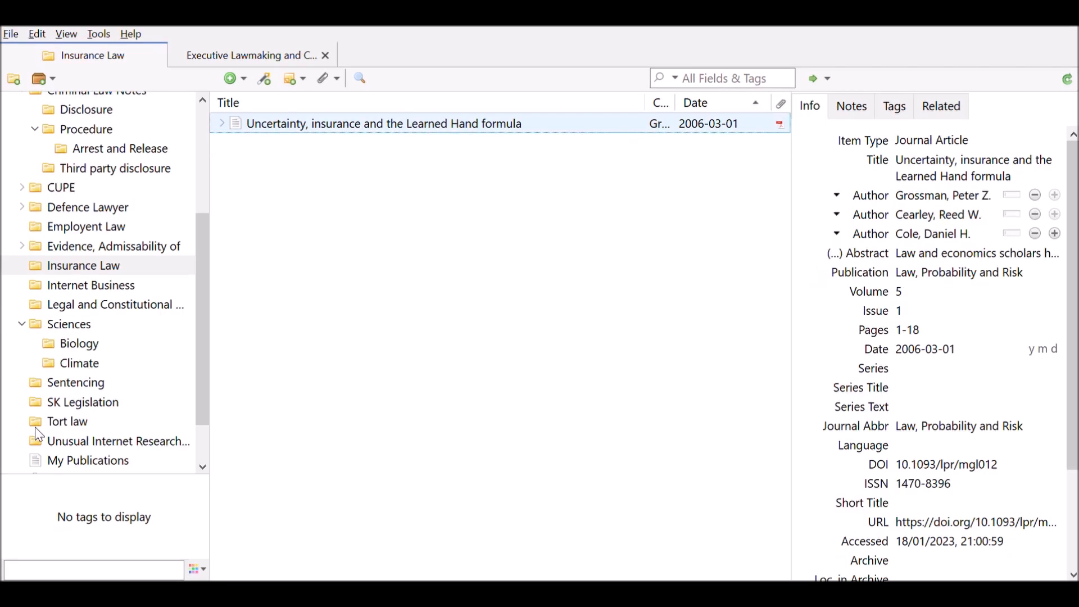
click(46, 423)
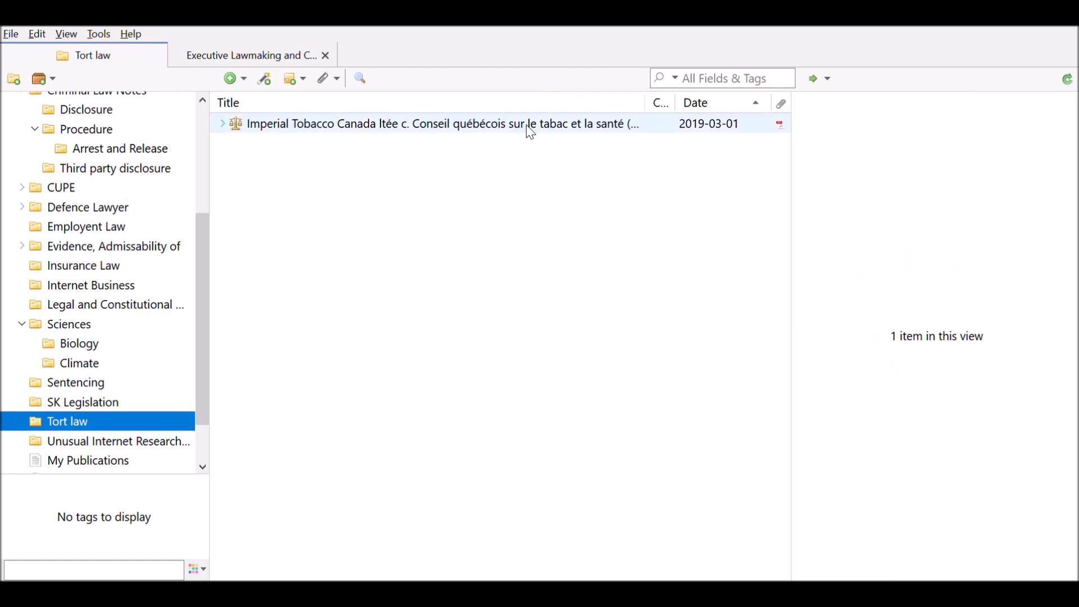
click(338, 126)
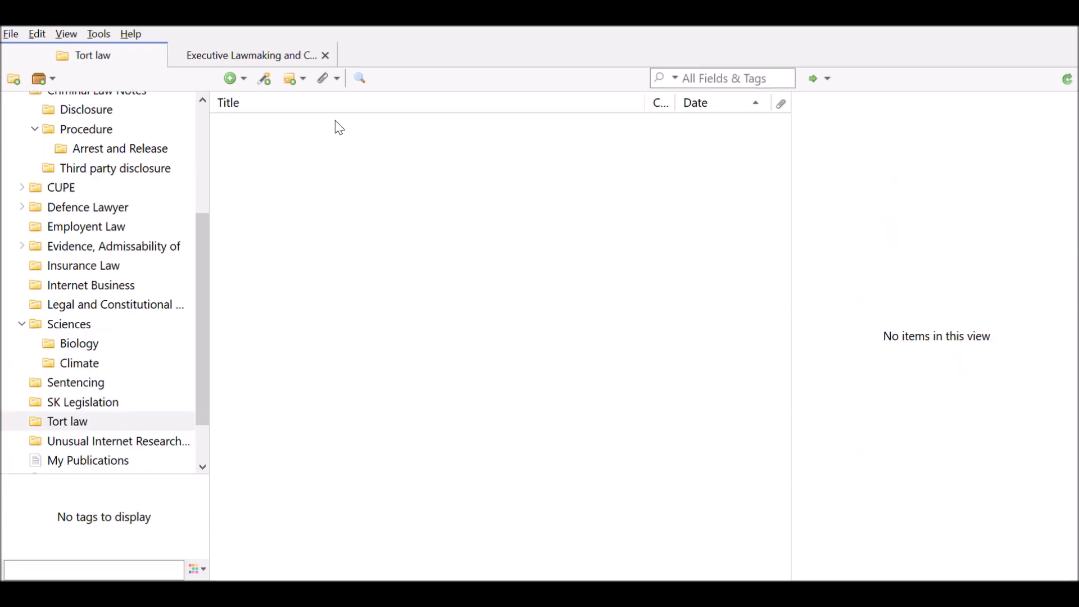
- Close the 2019 QCCA 358 page in the browser and look through the abstract and background of the graphene-family nanoparticle toxicity article
click(70, 343)
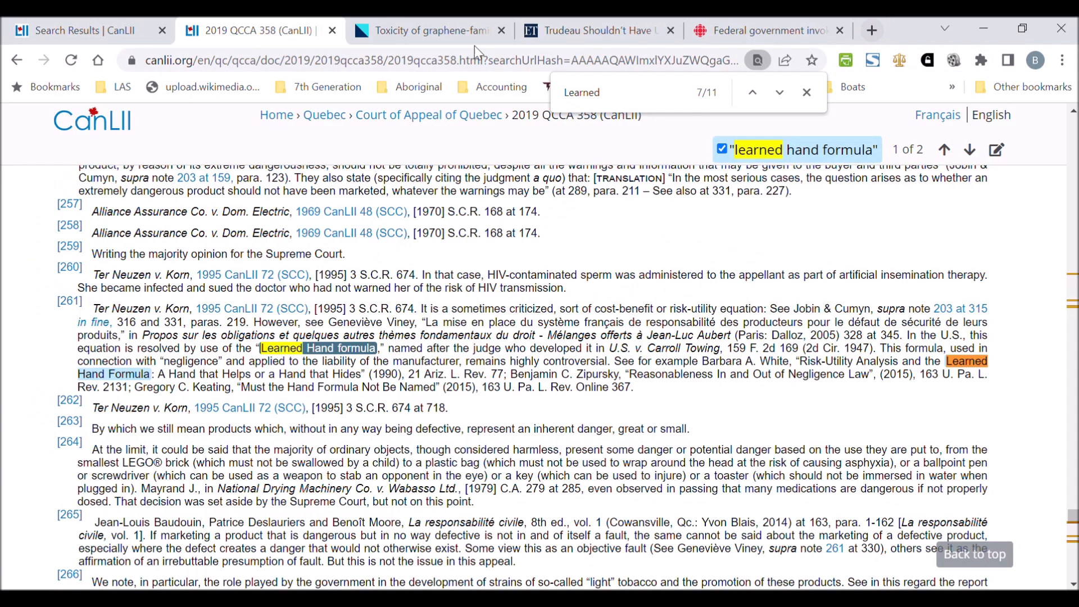
click(328, 31)
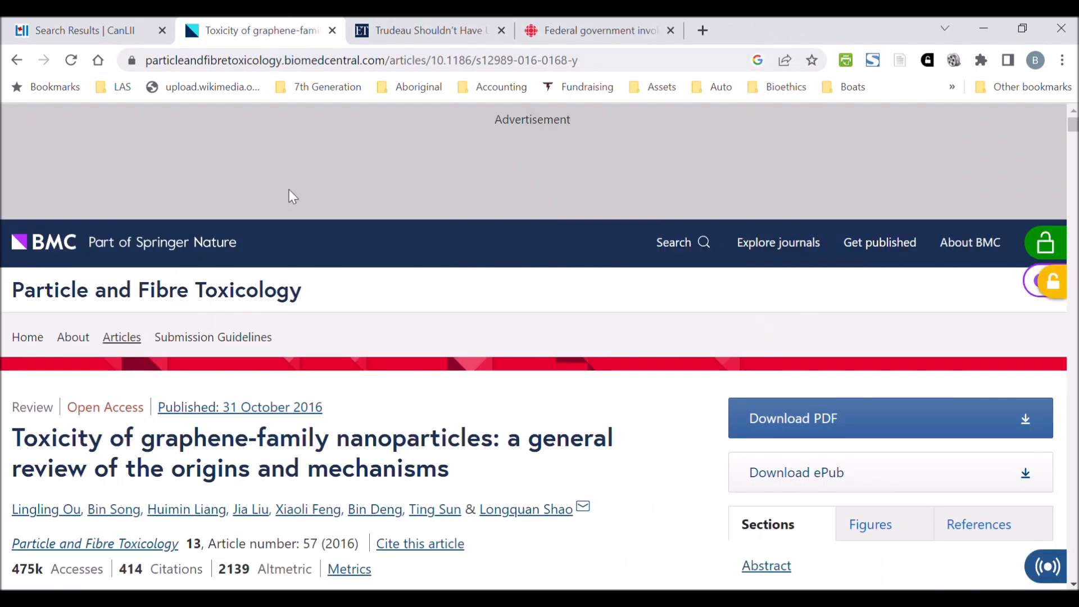
scroll(410, 400, down, 3)
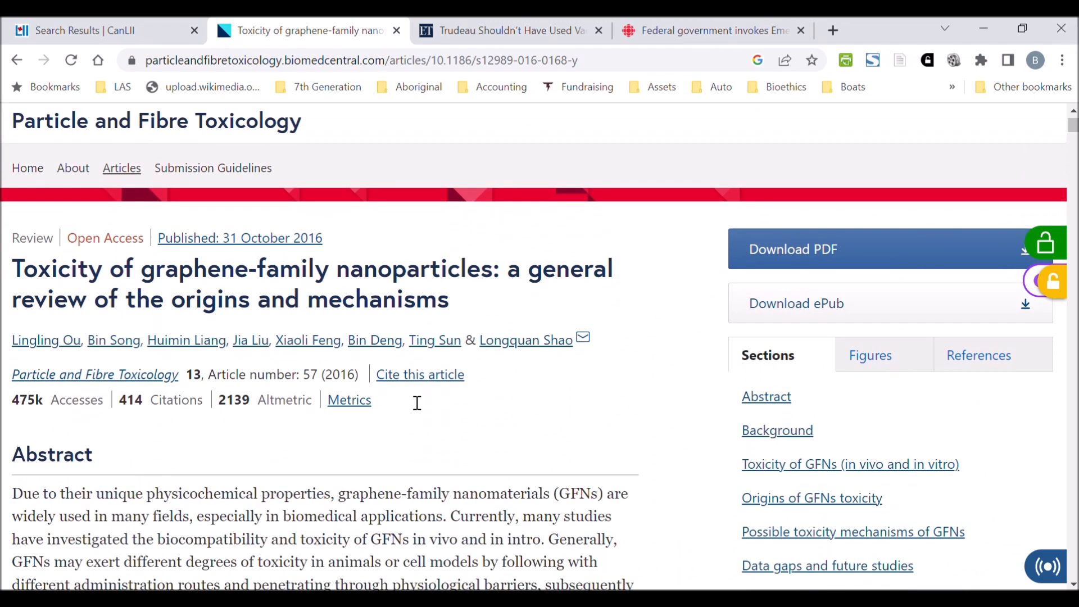
scroll(545, 393, down, 2)
scroll(545, 393, down, 6)
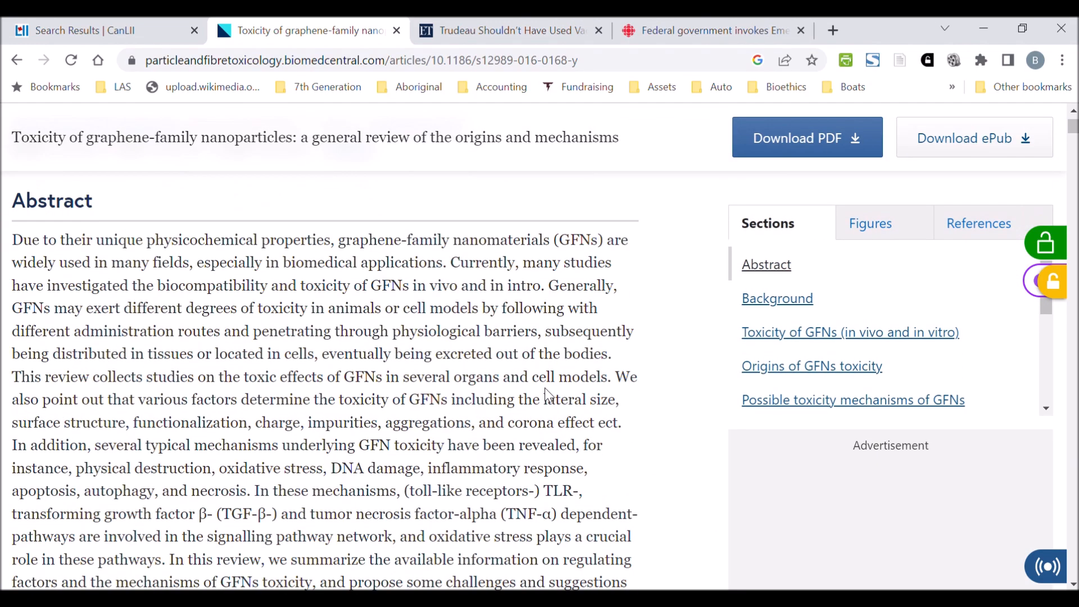
scroll(548, 395, up, 3)
scroll(548, 395, down, 6)
scroll(548, 395, down, 11)
scroll(549, 395, up, 20)
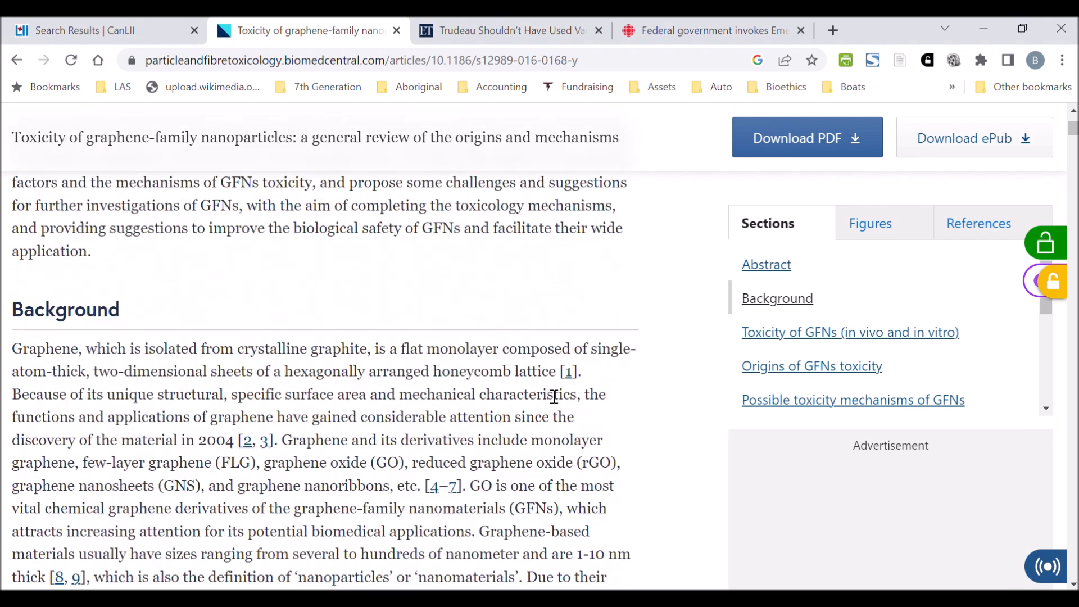
scroll(548, 395, up, 4)
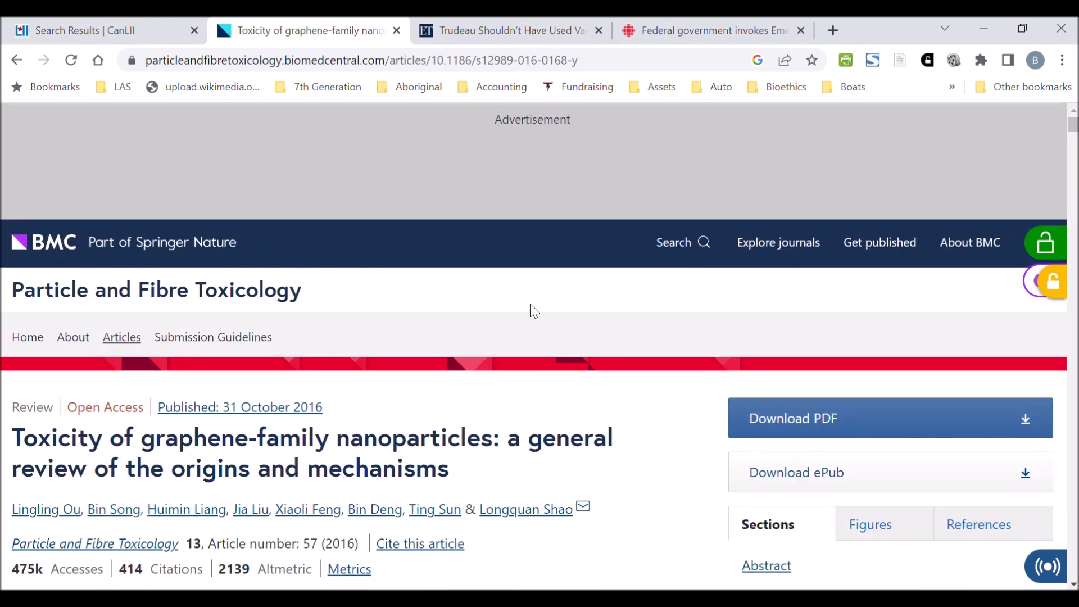
- Save the graphene-family nanoparticle toxicity article with its full-text PDF and snapshot to the Biology collection, and switch to Zotero
click(899, 60)
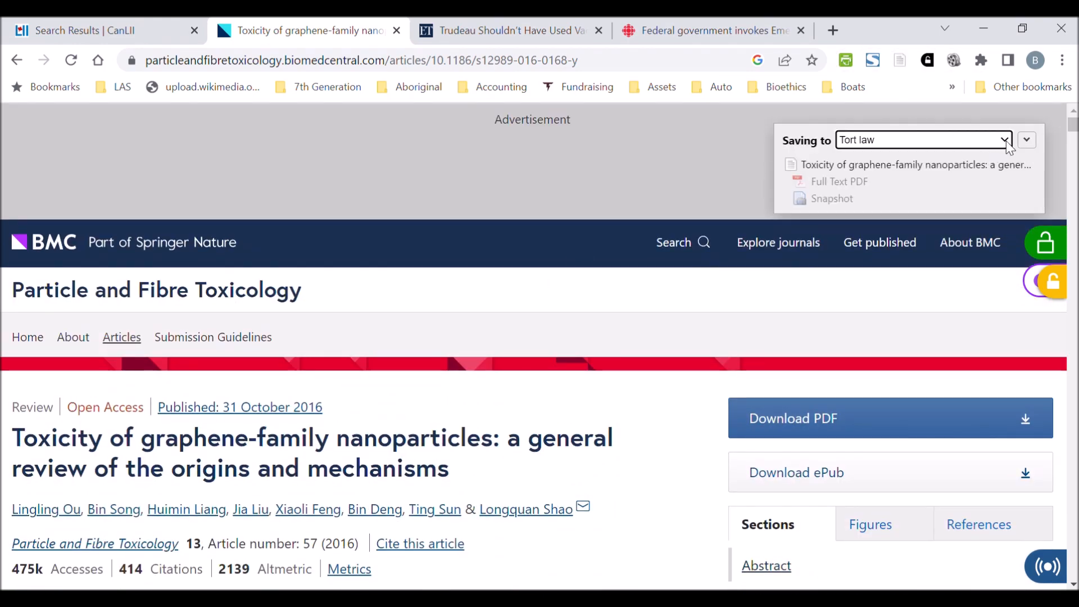
key(b)
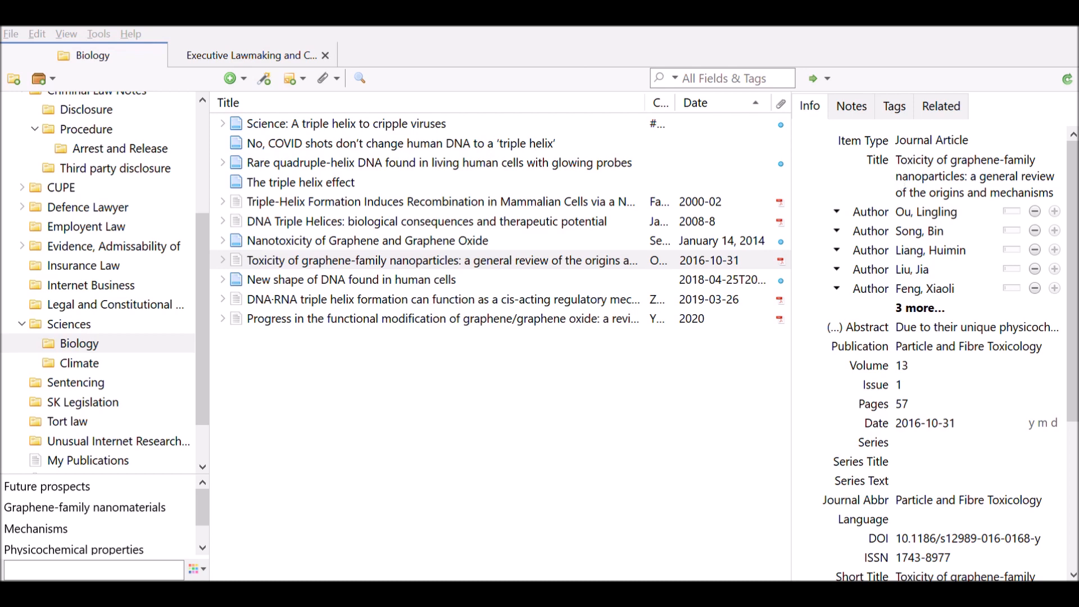
click(342, 593)
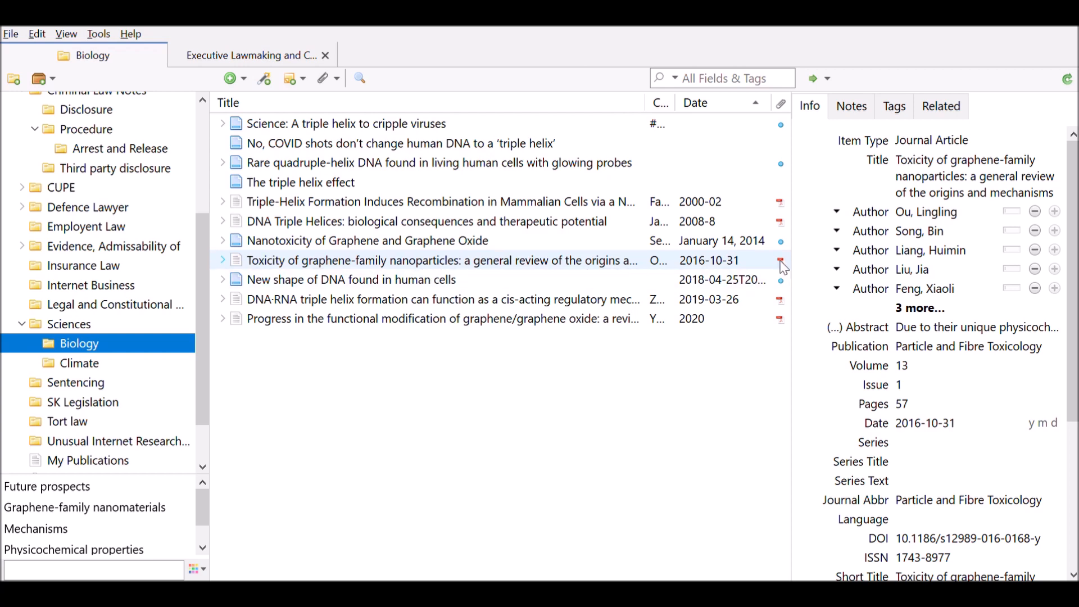
- Review the saved toxicity article's metadata, including title, authors, journal abbreviation, DOI, URL and access date
click(948, 168)
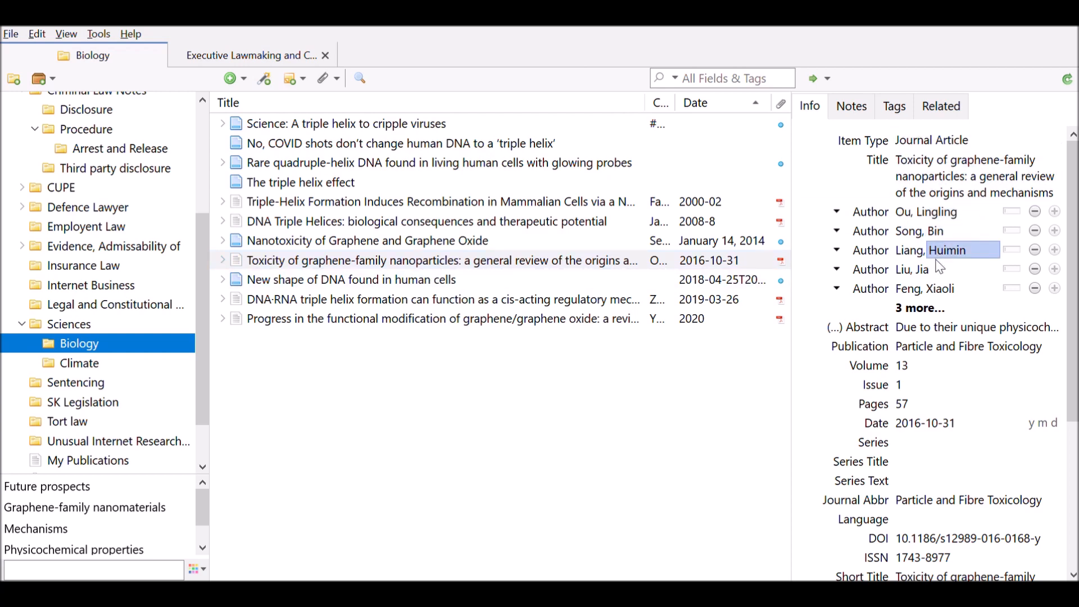
click(955, 177)
click(967, 211)
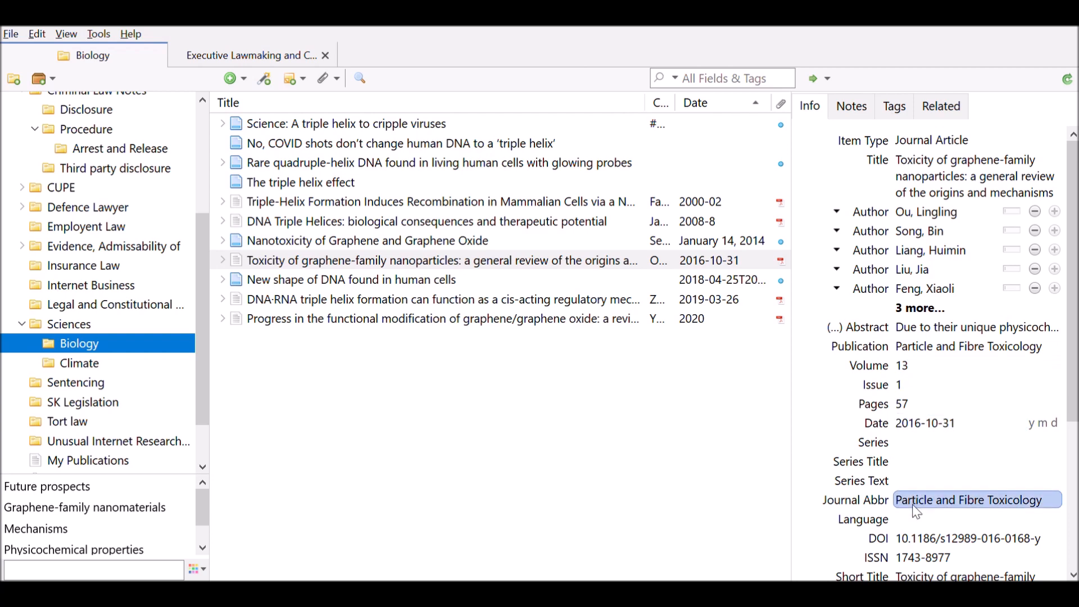
scroll(933, 520, down, 3)
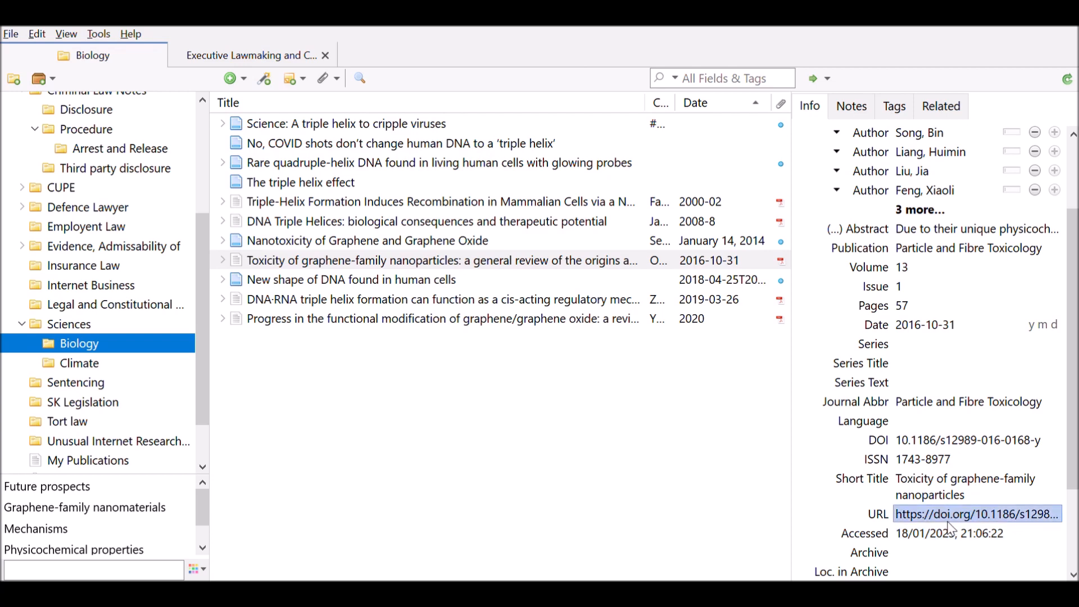
scroll(949, 529, down, 2)
scroll(950, 528, up, 5)
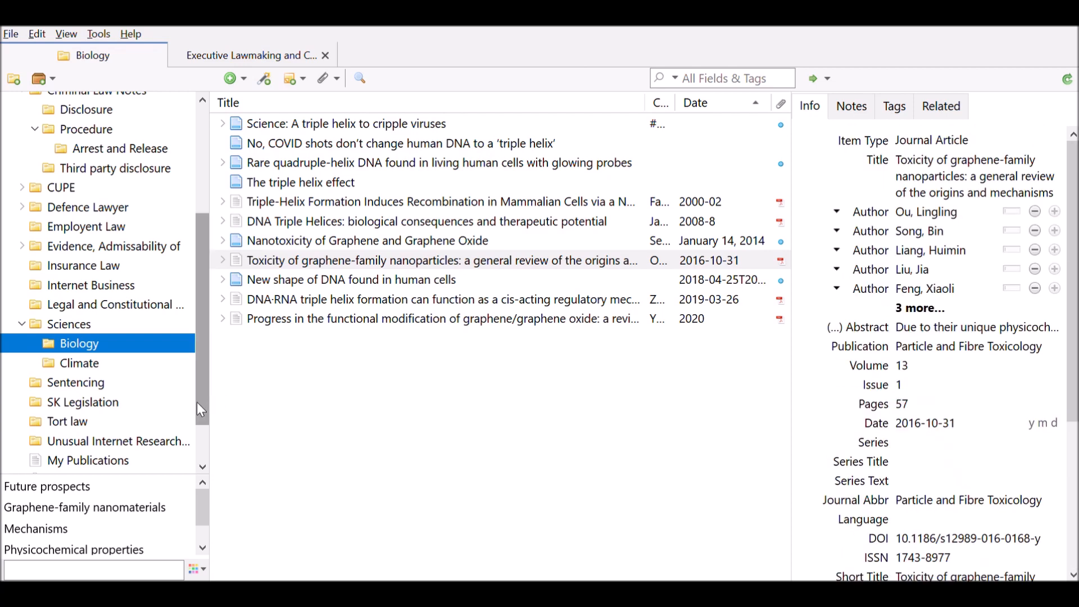
scroll(204, 400, down, 1)
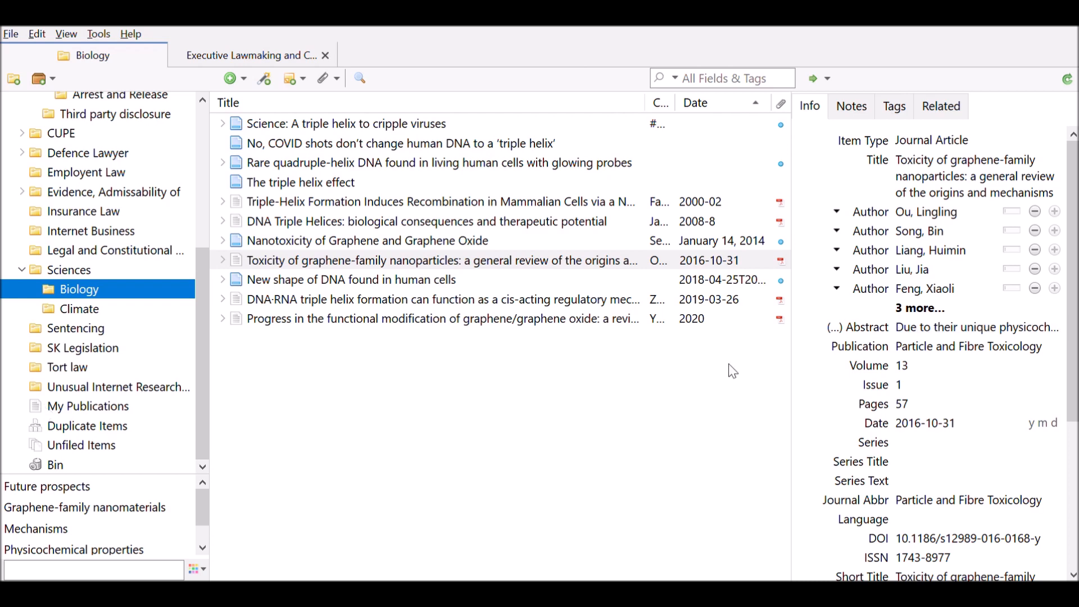
- Link the "Toxicity of graphene-family nanoparticles" article as a related item of the 2020 "Progress in the functional modification of graphene/graphene oxide" article
click(342, 300)
right_click(341, 300)
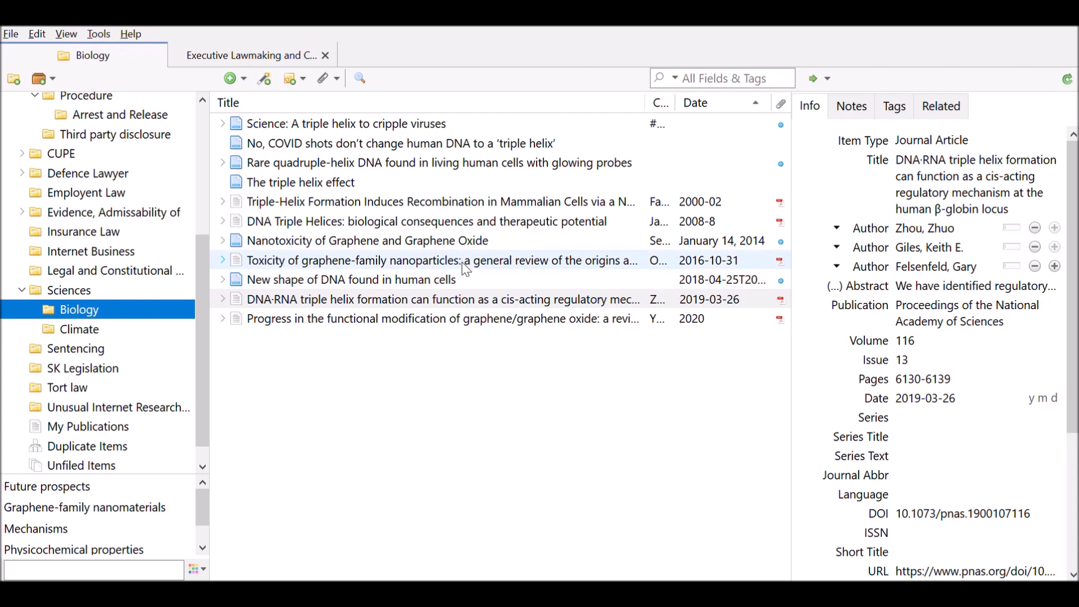
click(488, 323)
click(938, 116)
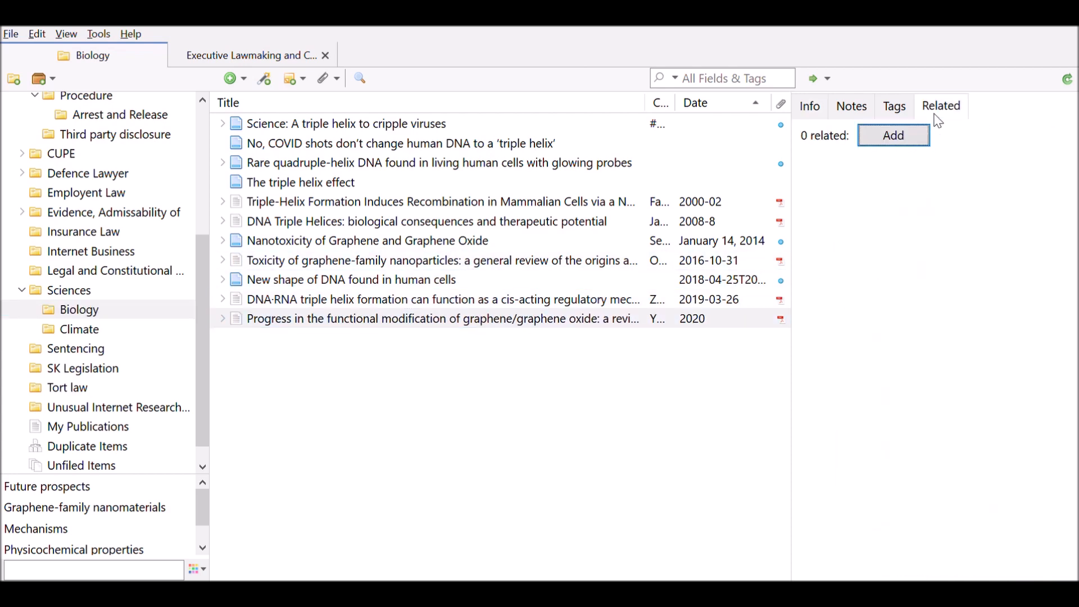
click(913, 141)
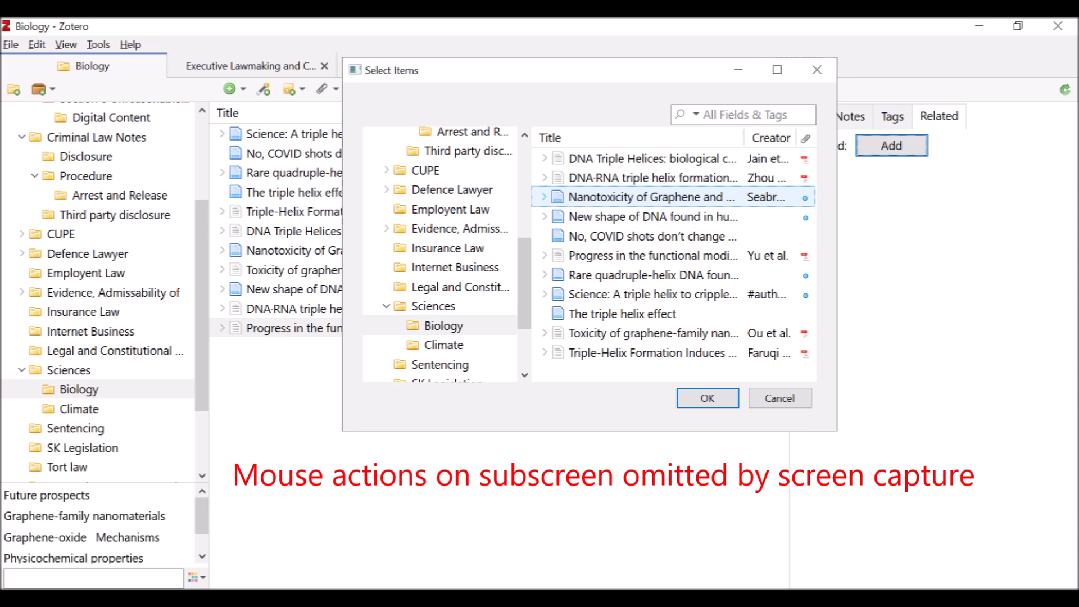
double_click(652, 332)
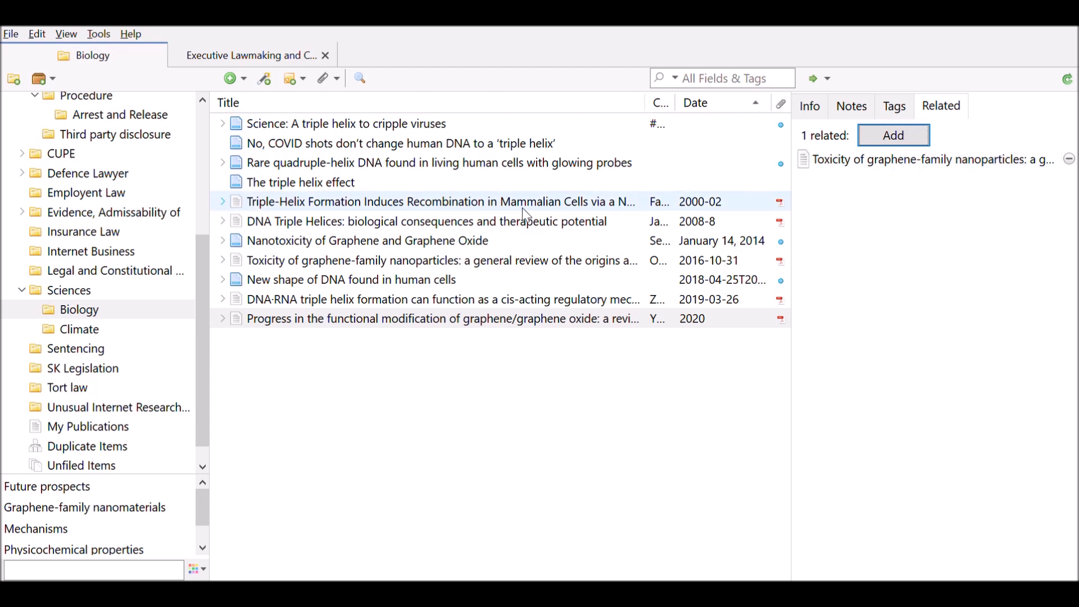
- Check the toxicity article's related items and add the tag "Graphene-oxide" to it
click(449, 260)
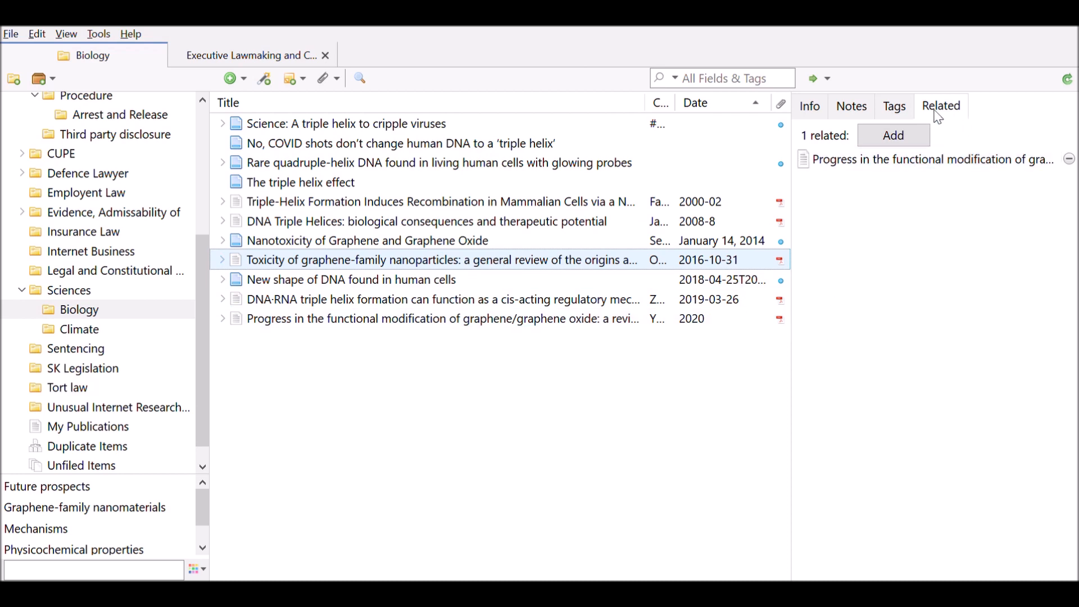
click(894, 115)
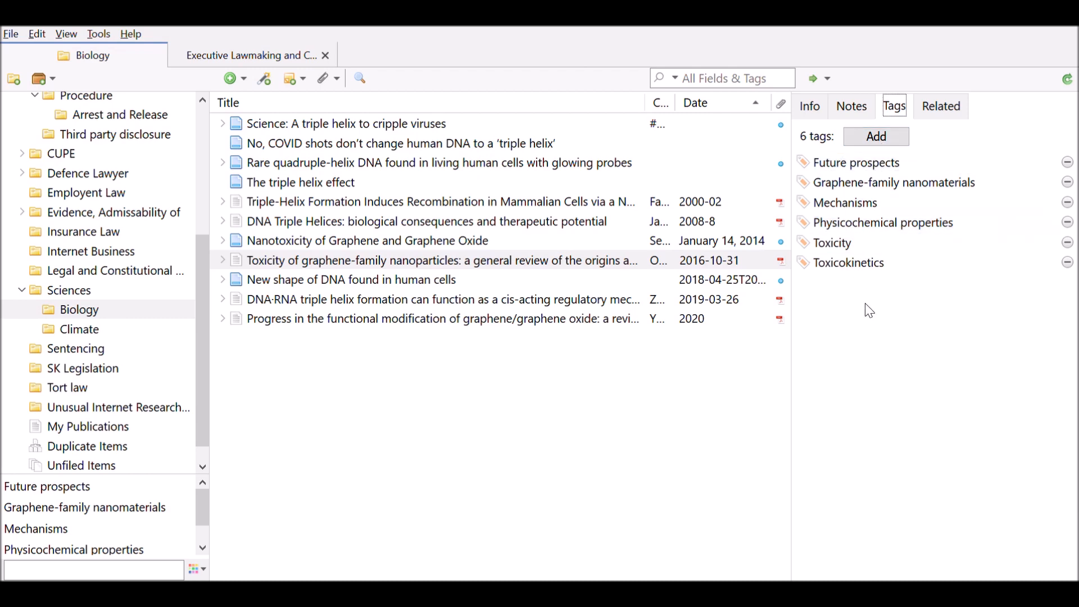
click(894, 138)
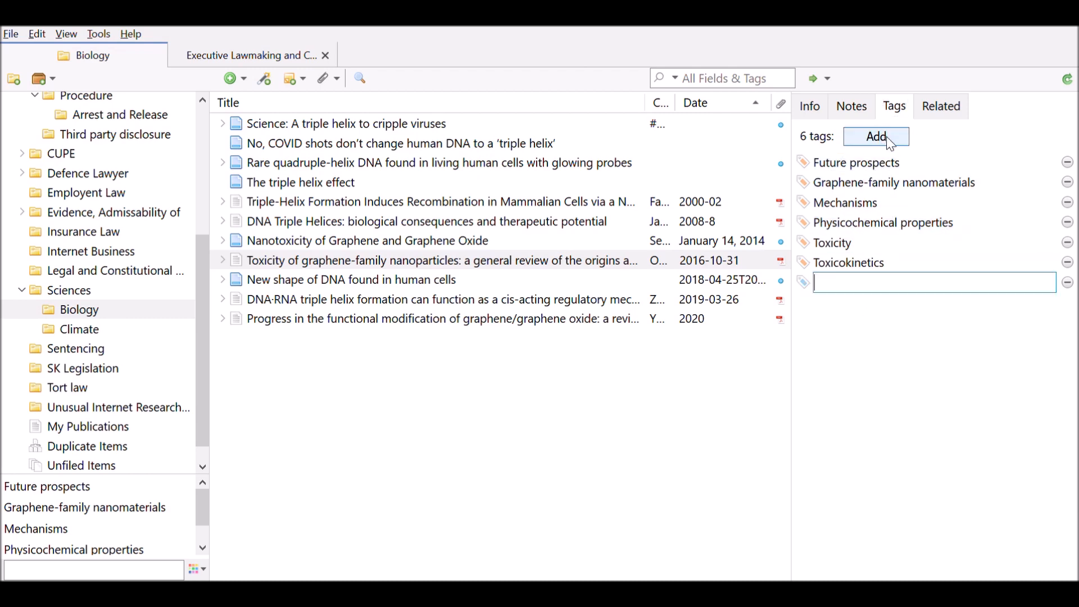
text(Graphene-oxide)
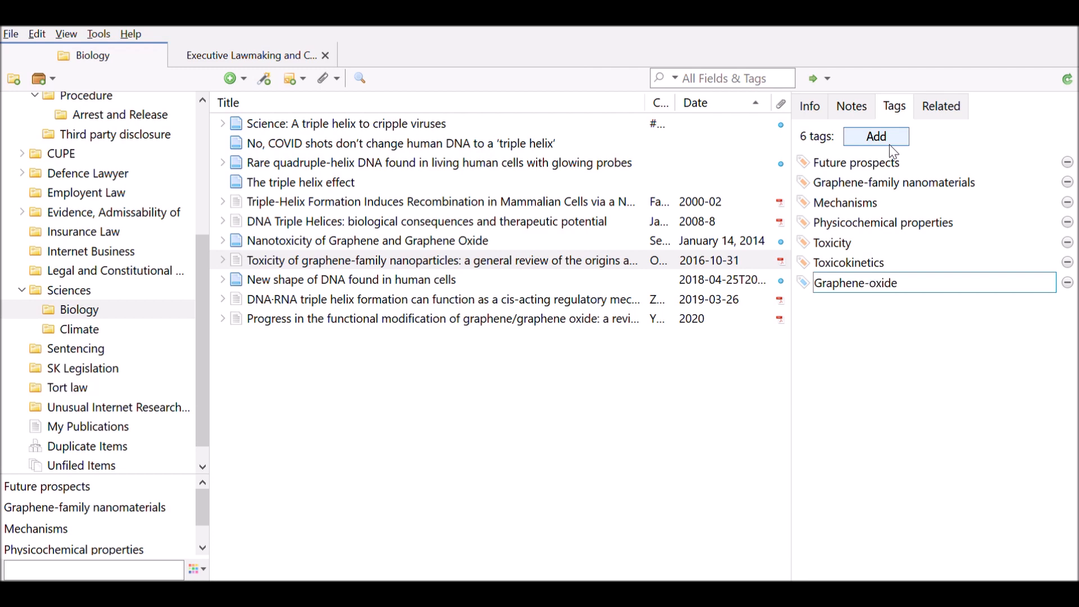
key(Return)
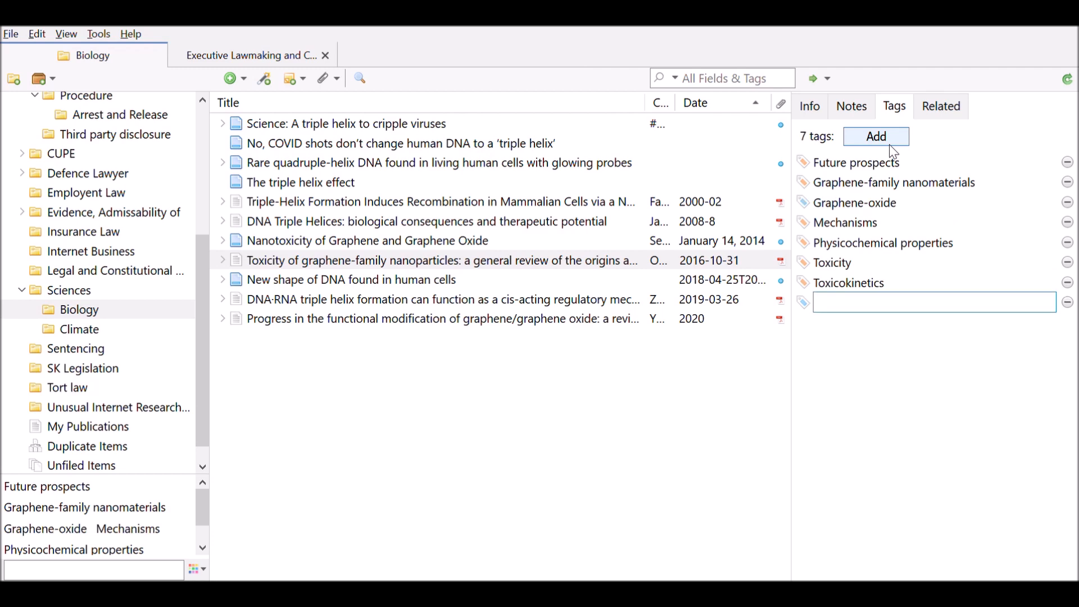
click(851, 106)
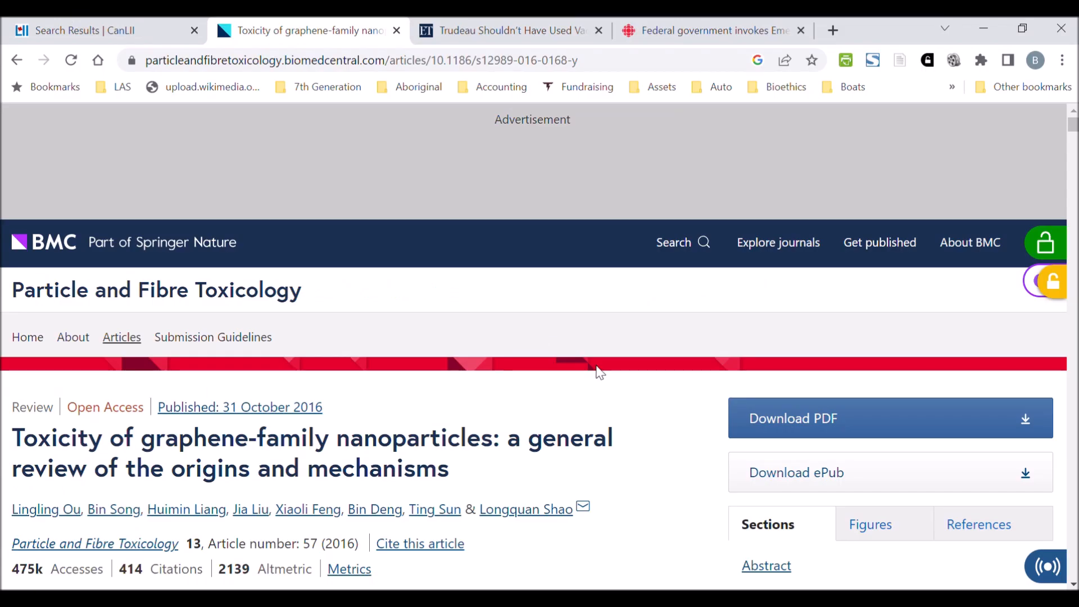
- Close the graphene article page and examine the archive.today capture of the Epoch Times vaccine mandates article, highlighting its archive address and original source URL
click(396, 30)
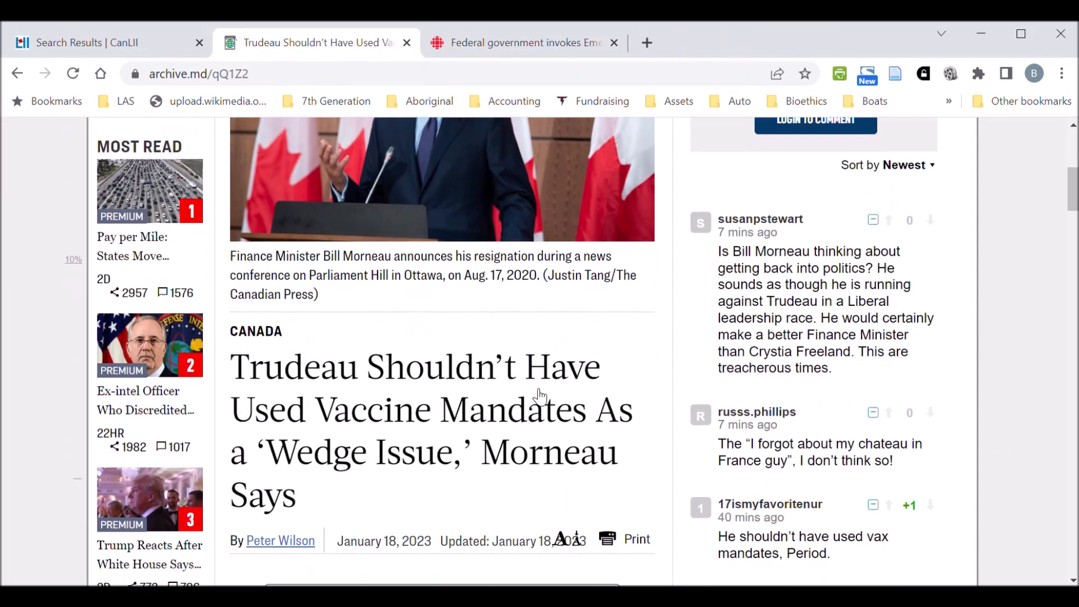
scroll(540, 396, down, 2)
scroll(540, 396, up, 3)
scroll(538, 396, up, 5)
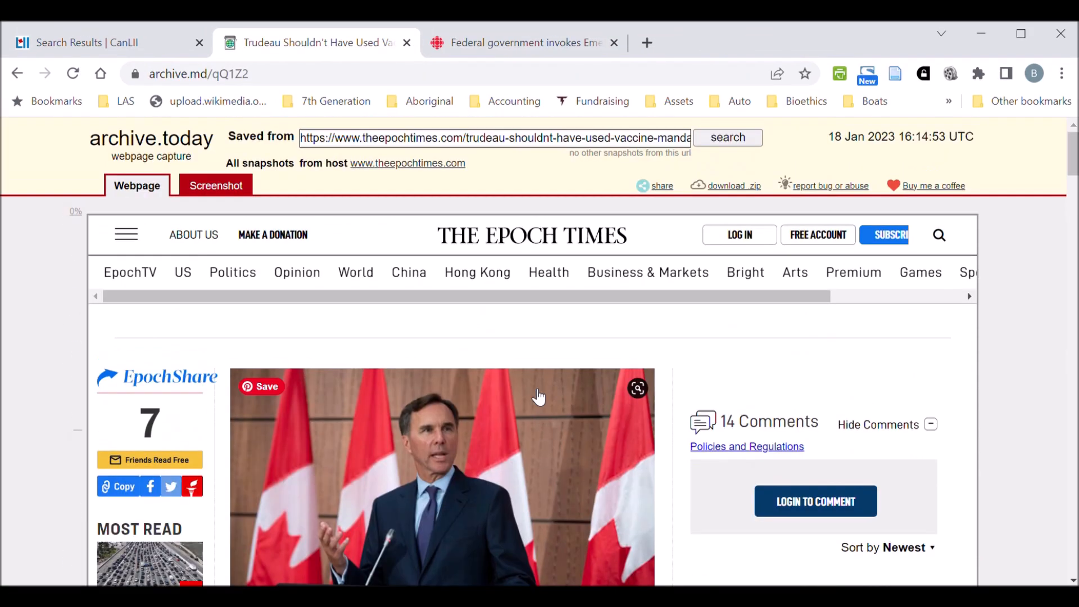
scroll(538, 397, down, 10)
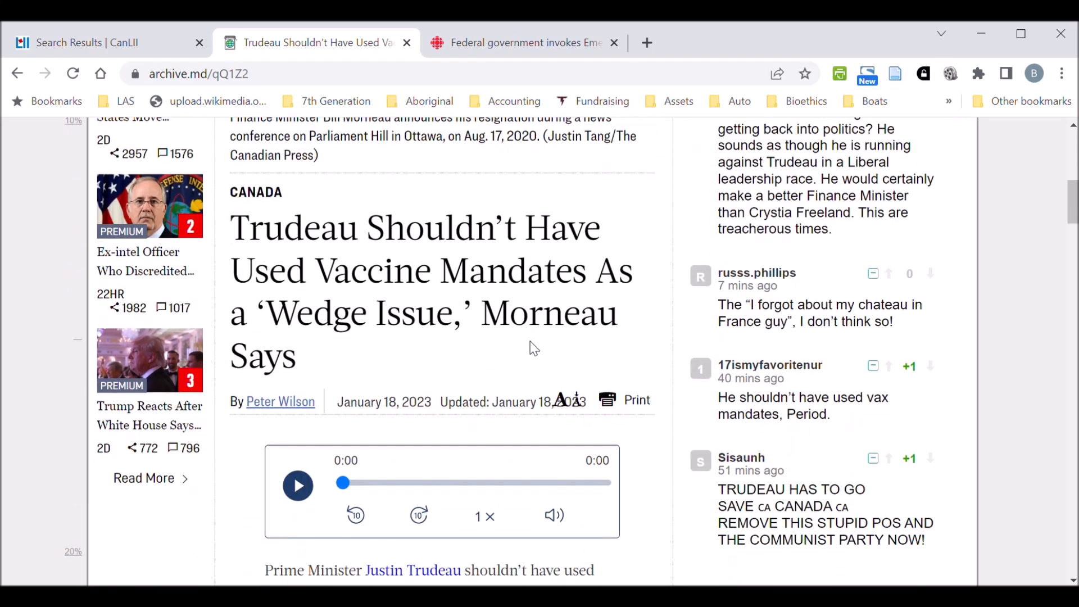
scroll(533, 348, up, 10)
scroll(536, 349, up, 1)
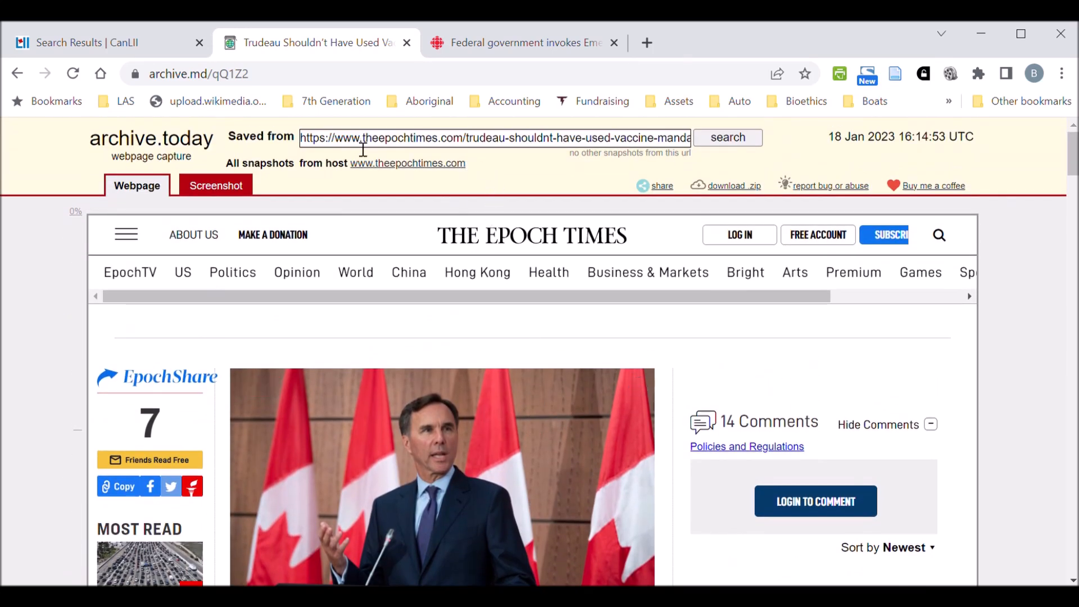
drag(276, 73, 158, 88)
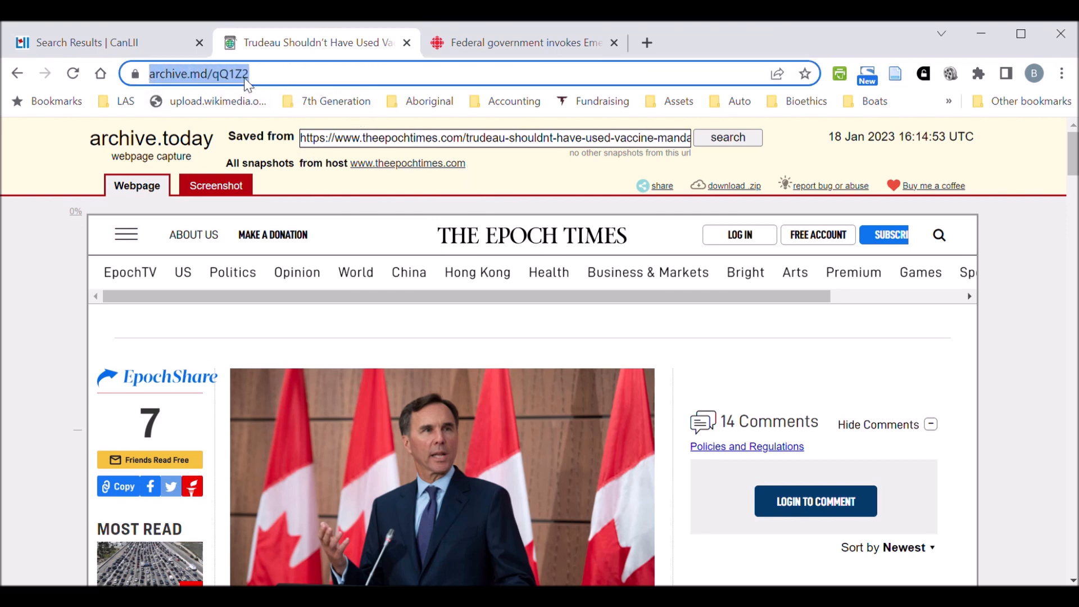
drag(304, 138, 768, 140)
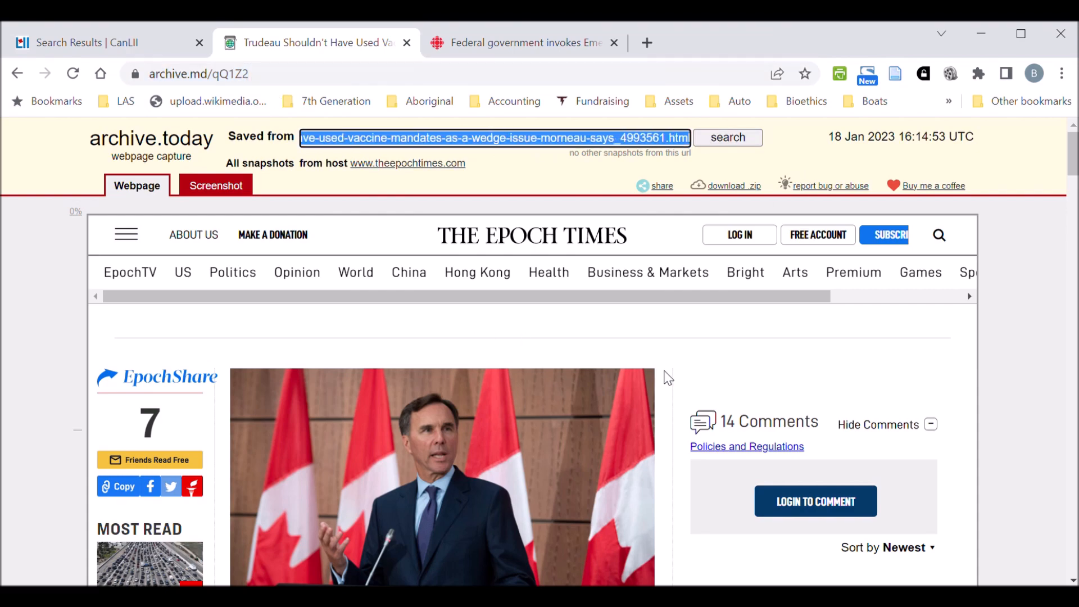
- Read through the archive.today capture of the Epoch Times vaccine mandates article, from its opening to the page footer
scroll(665, 376, down, 12)
scroll(616, 375, down, 3)
scroll(617, 377, down, 4)
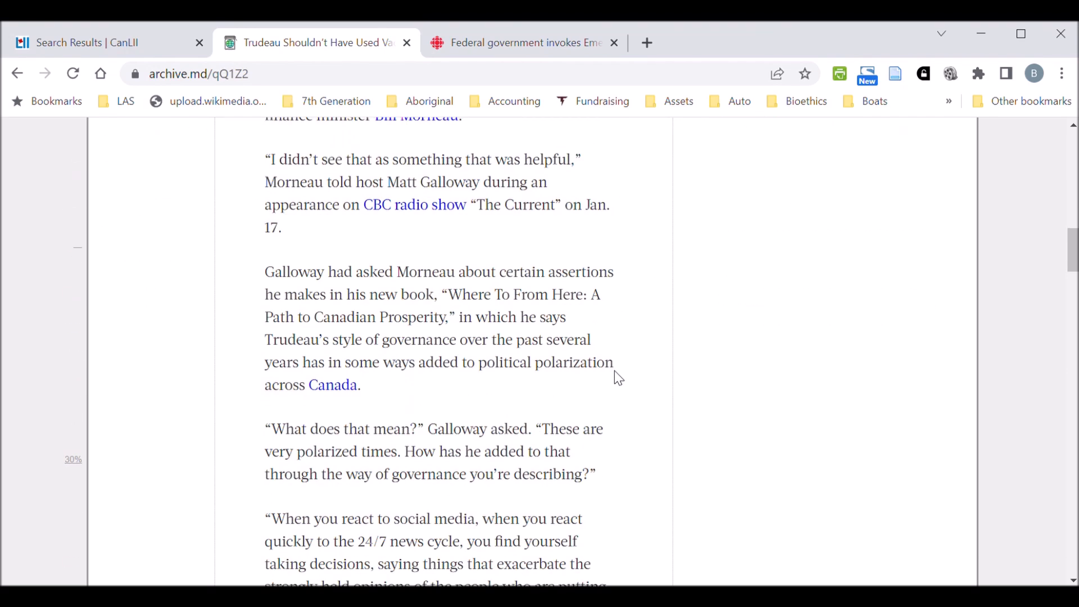
scroll(615, 371, down, 8)
scroll(616, 376, down, 20)
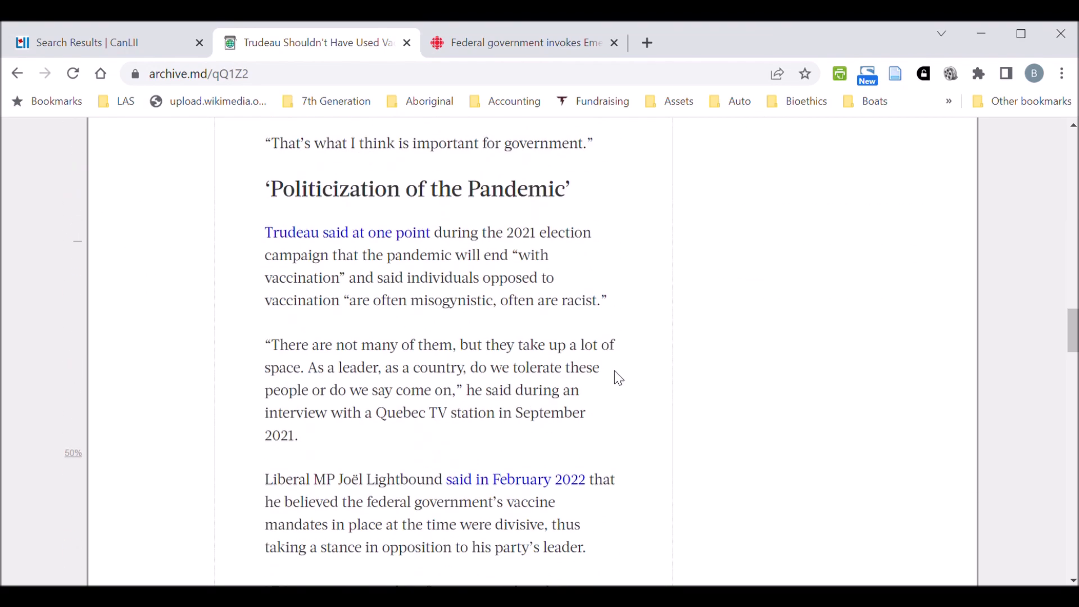
scroll(615, 376, down, 7)
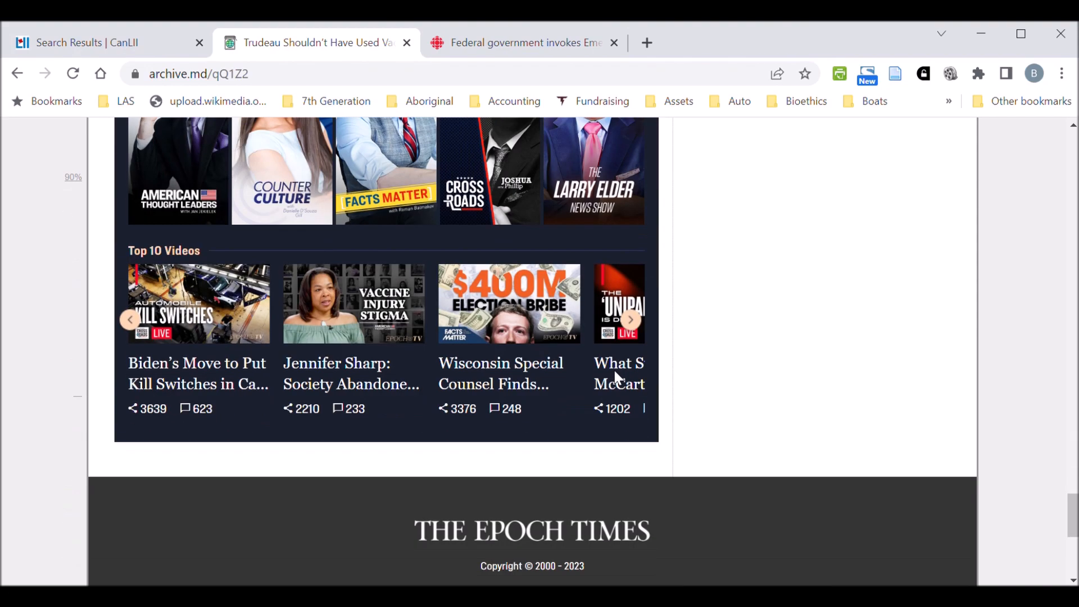
scroll(724, 342, up, 15)
scroll(725, 329, up, 12)
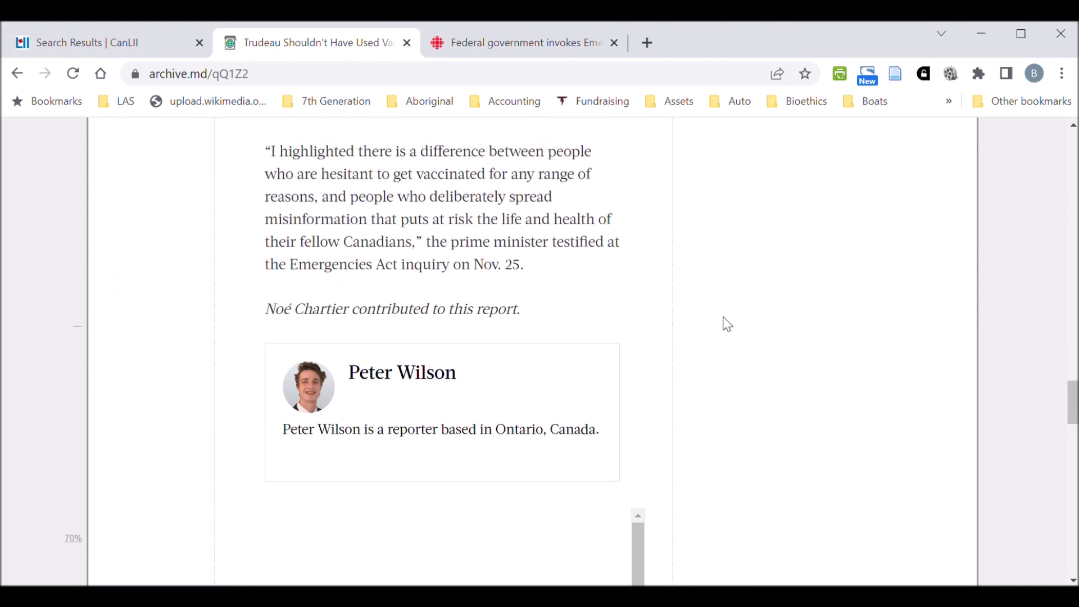
- Save the archived Epoch Times article as a web page item in Zotero's 21st Century Agenda collection
click(896, 74)
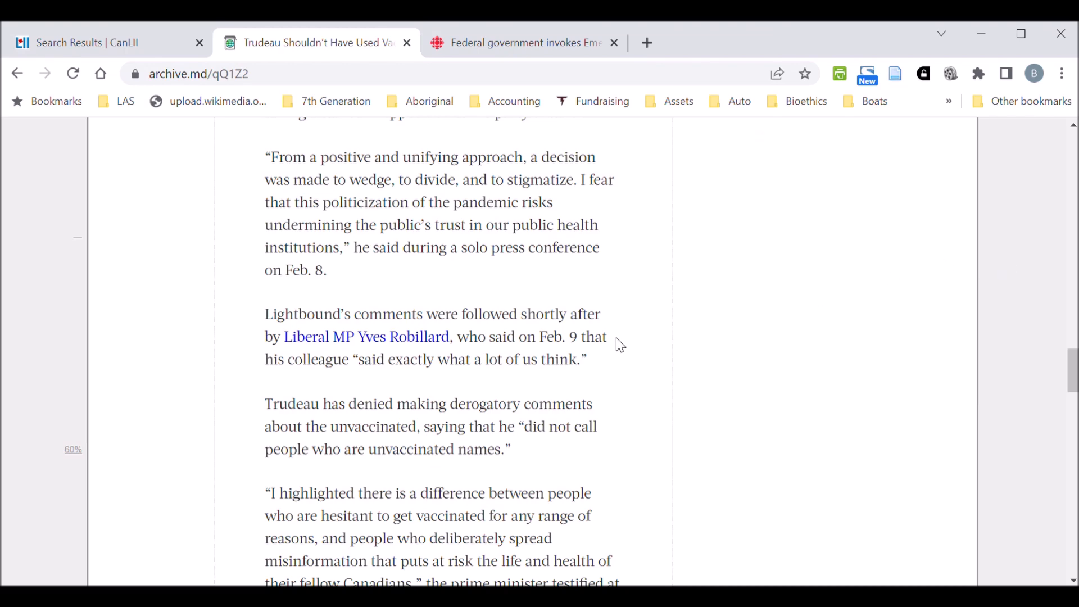
scroll(506, 349, down, 6)
scroll(518, 346, down, 4)
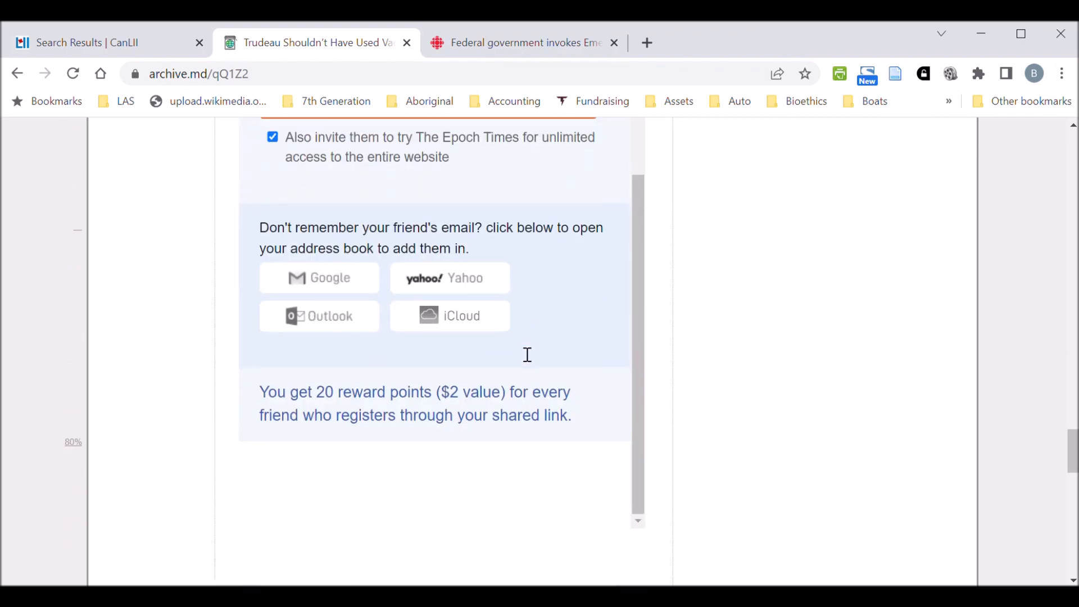
- Switch to Zotero, open the saved Trudeau vaccine mandates article's snapshot in the browser and highlight its local file address
key(alt+Tab)
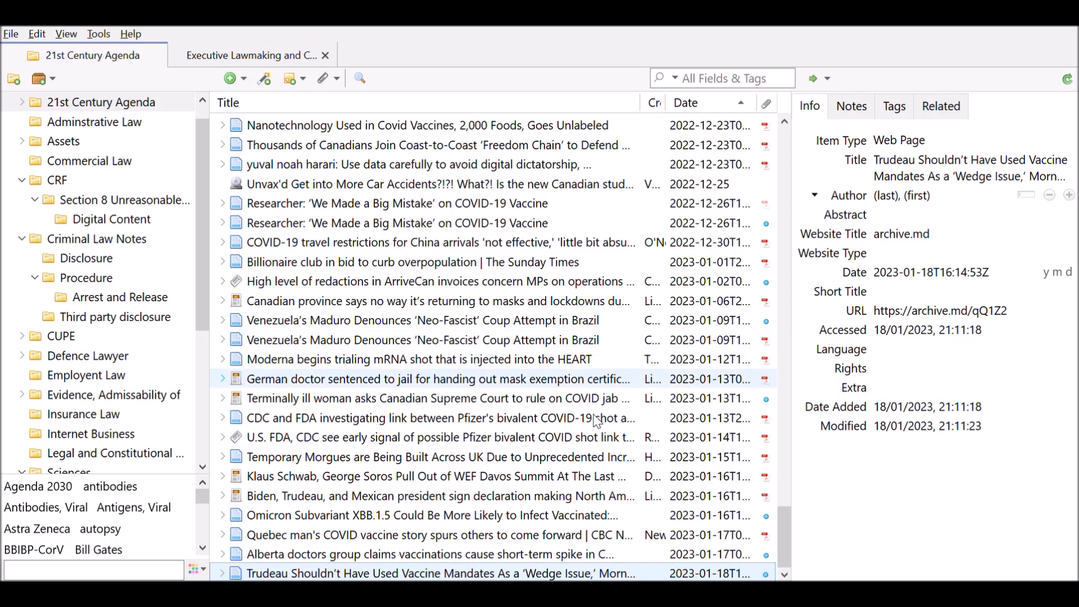
double_click(432, 569)
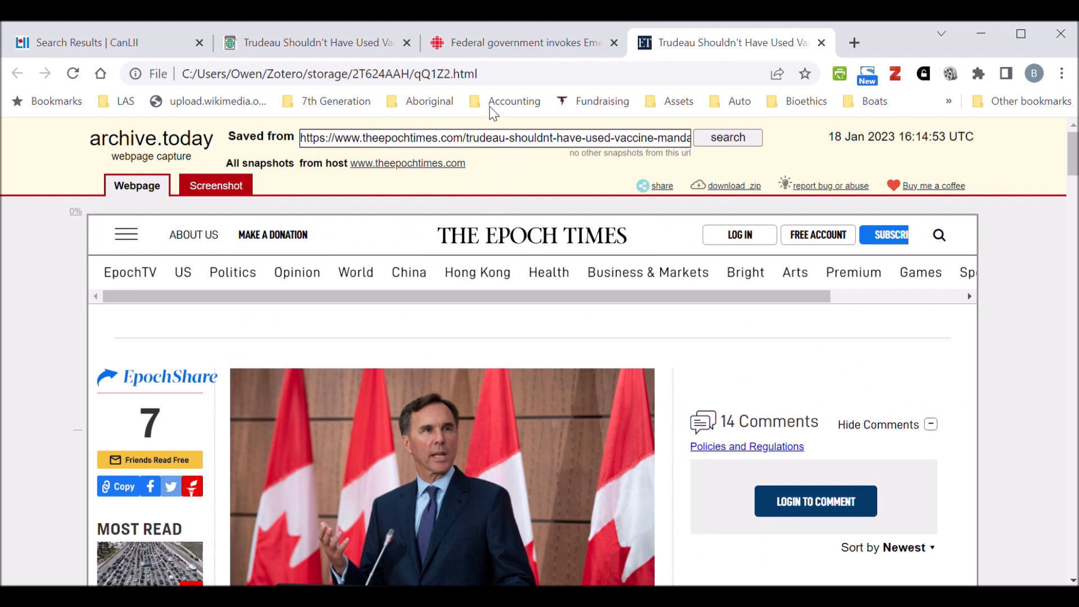
click(503, 74)
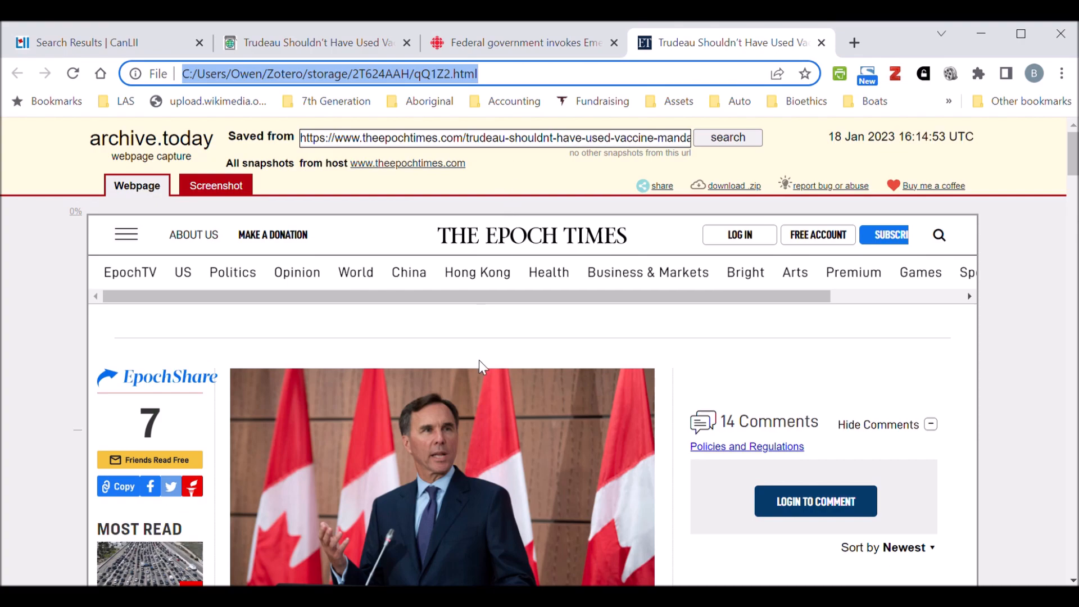
- Look through the locally stored snapshot of the vaccine mandates article and highlight the html extension in its file address
scroll(473, 360, down, 20)
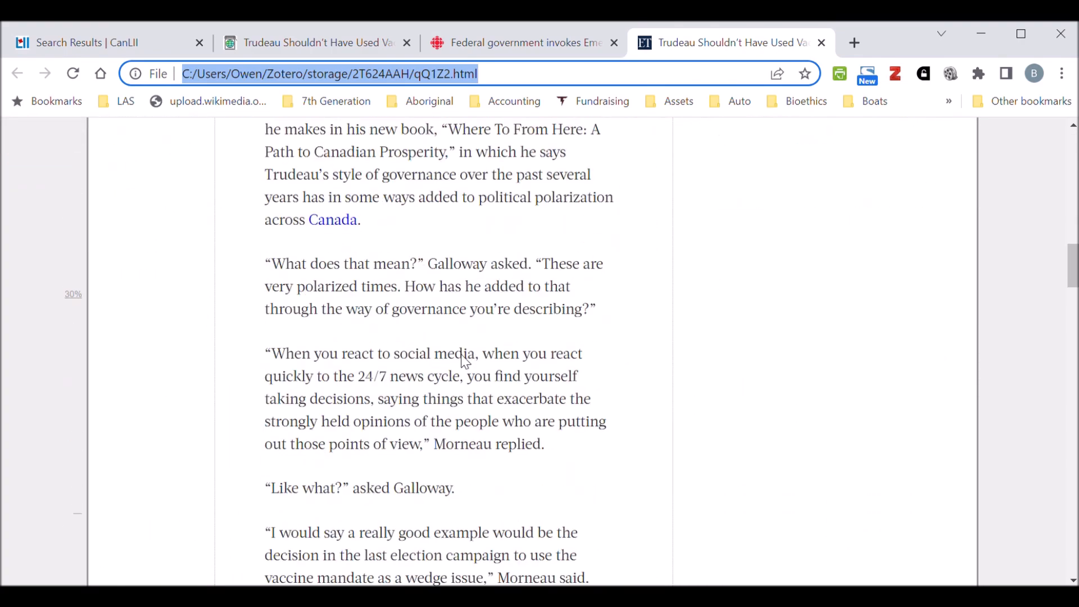
scroll(462, 356, down, 20)
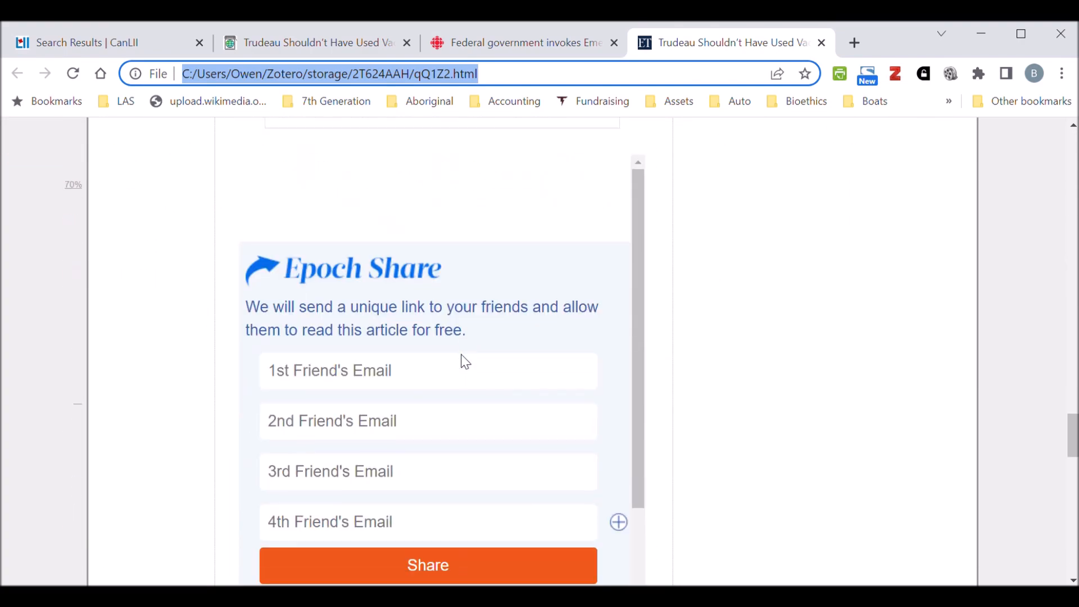
scroll(461, 354, down, 10)
scroll(460, 352, up, 15)
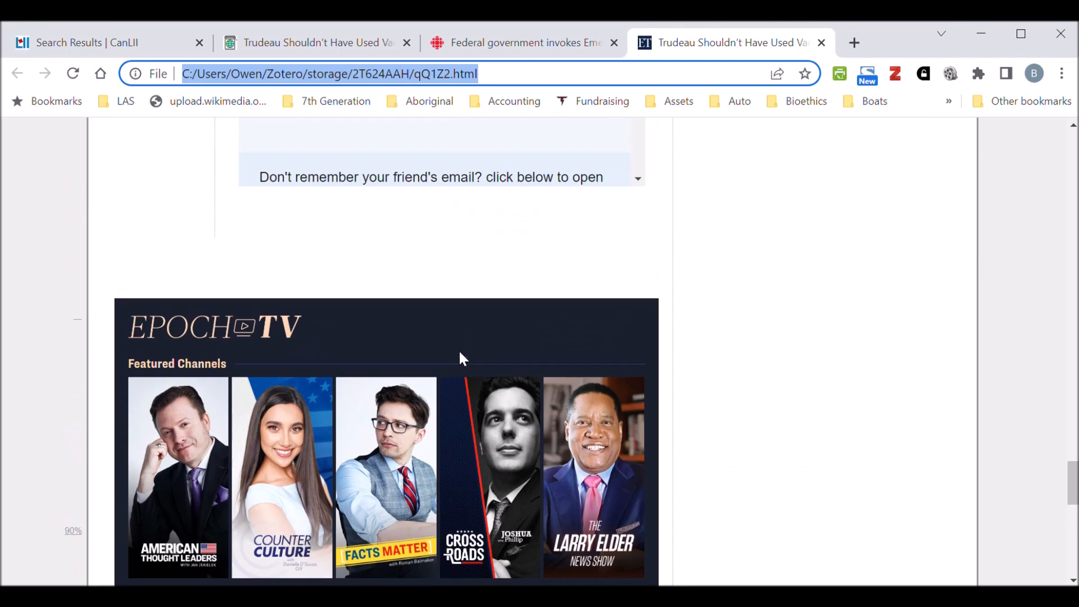
double_click(474, 85)
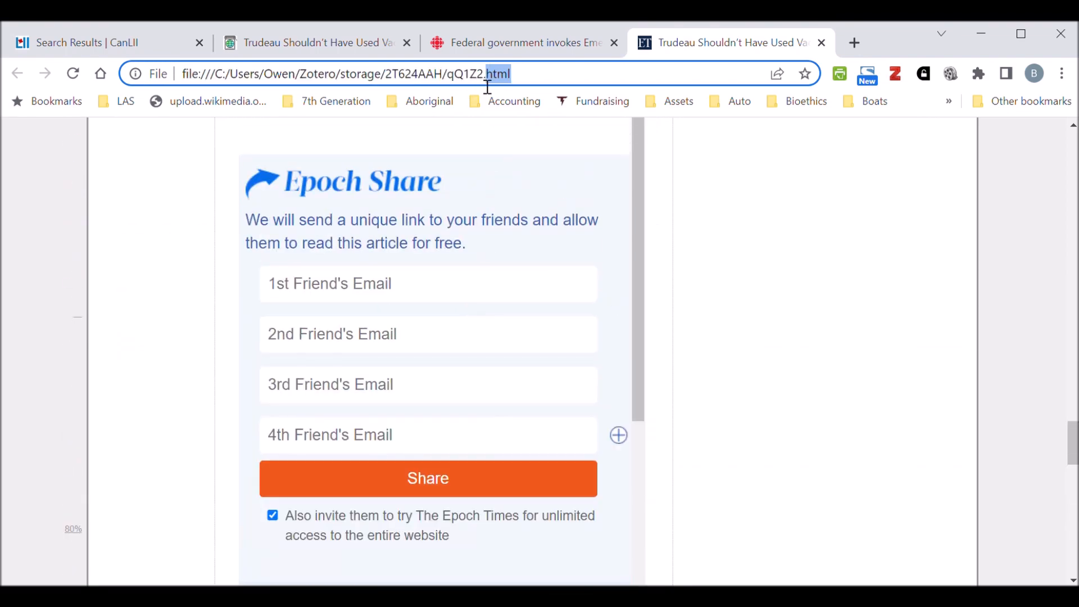
scroll(812, 253, down, 2)
scroll(811, 253, up, 3)
scroll(805, 253, down, 2)
scroll(803, 253, up, 10)
scroll(764, 257, up, 15)
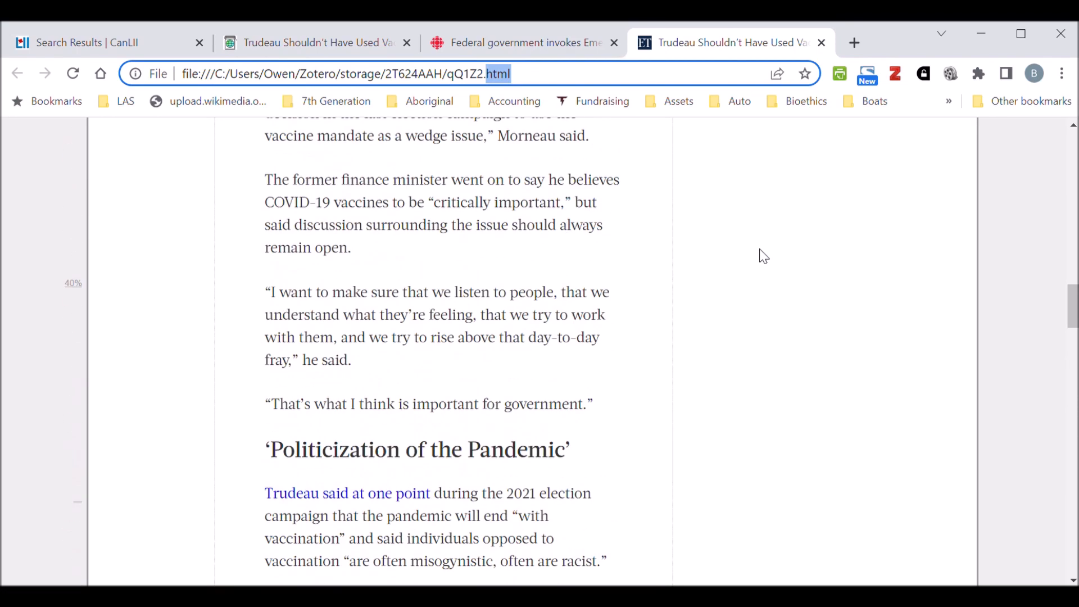
scroll(764, 256, up, 15)
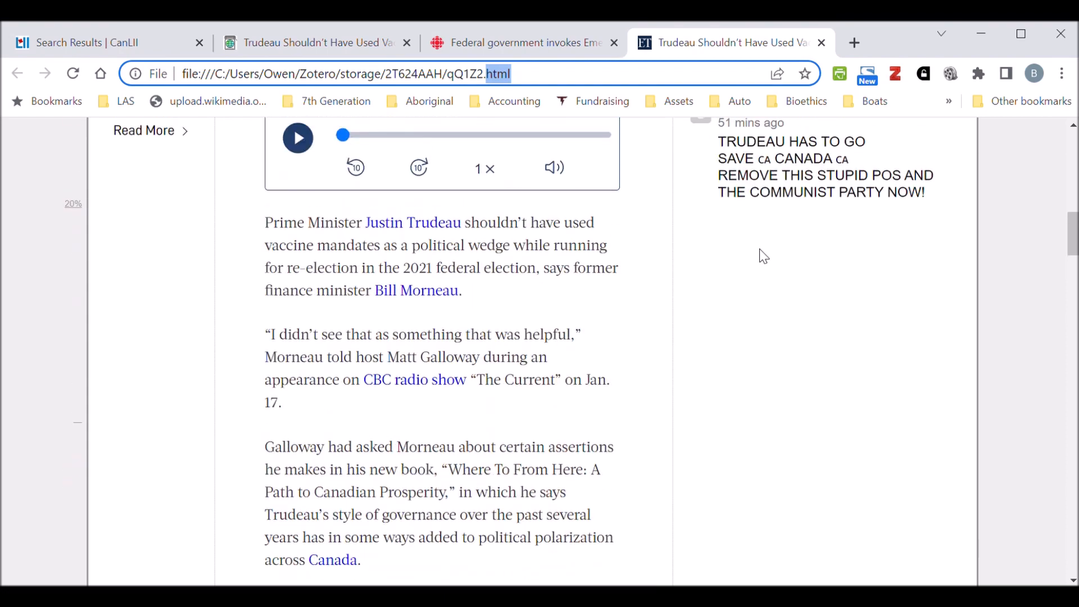
scroll(764, 256, up, 10)
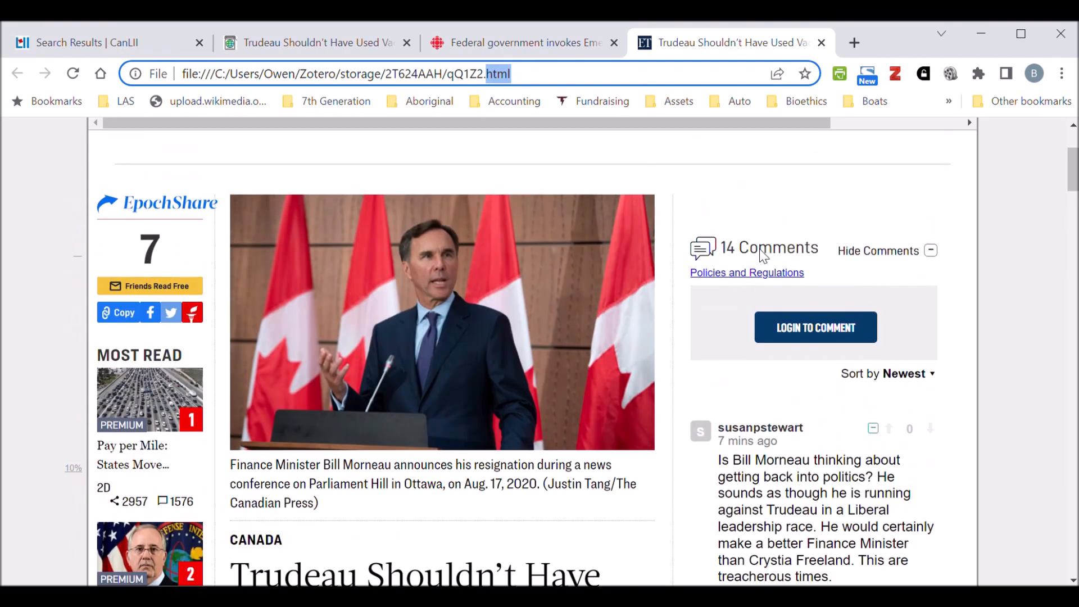
scroll(764, 256, up, 3)
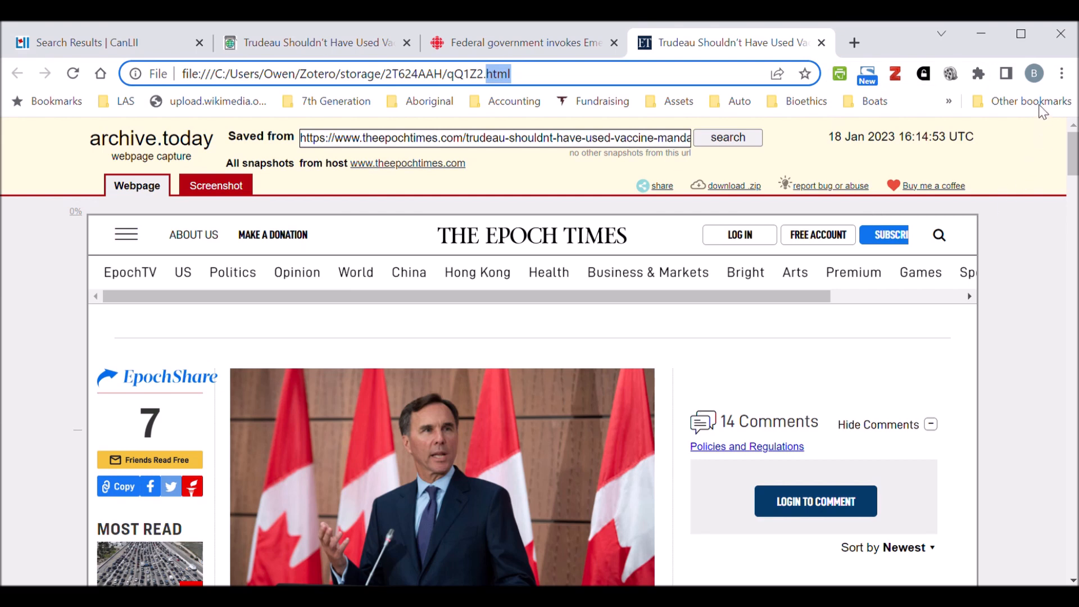
- Examine the layout of the CBC article on the federal government invoking the Emergencies Act, including its embedded videos, photos and advertisement areas
click(532, 37)
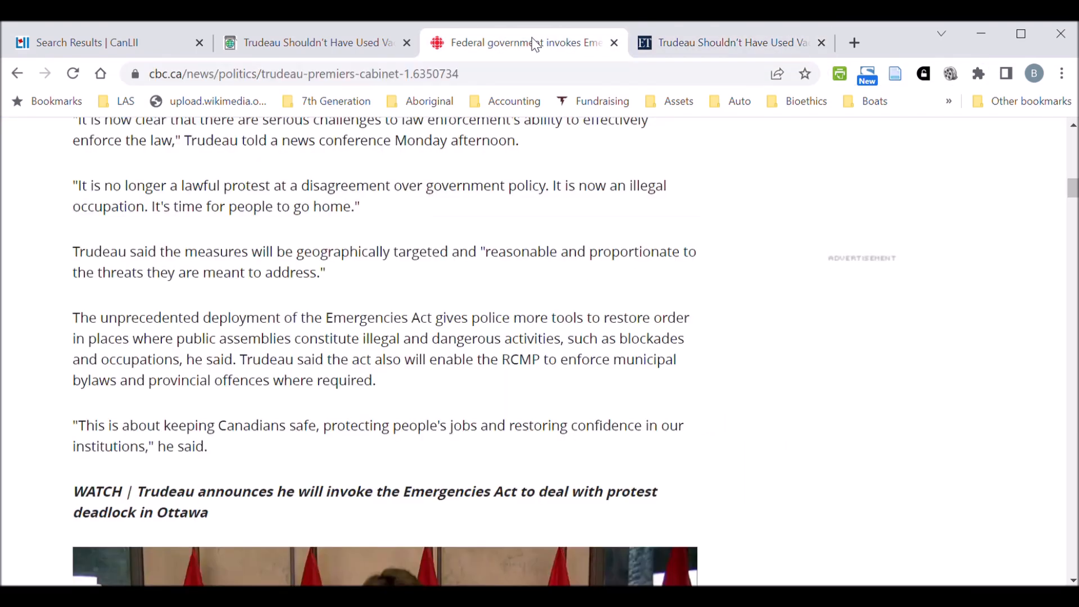
scroll(649, 259, up, 10)
scroll(649, 258, down, 4)
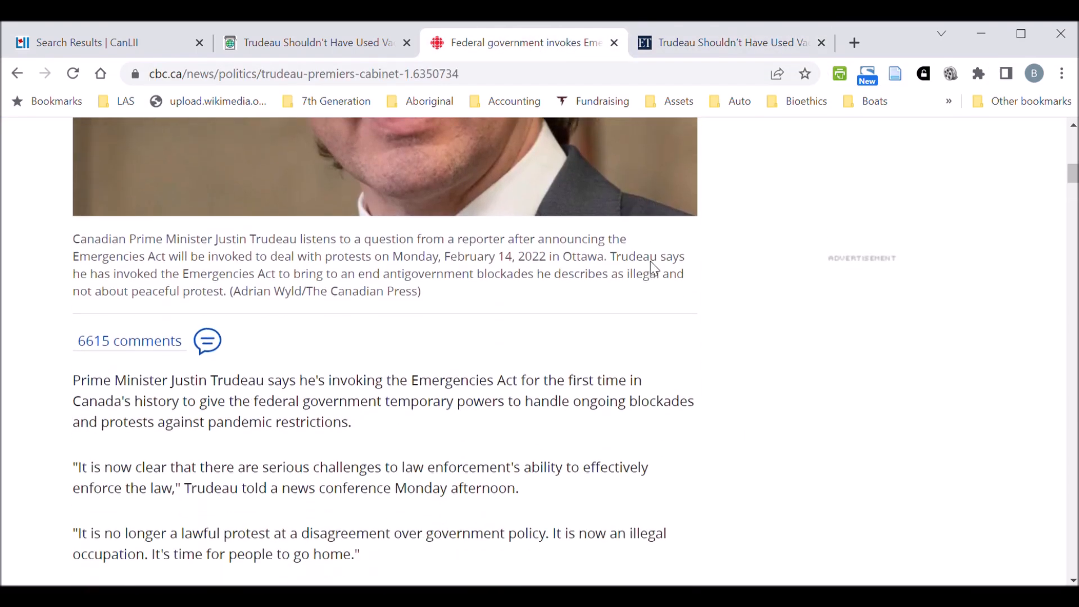
scroll(650, 261, down, 10)
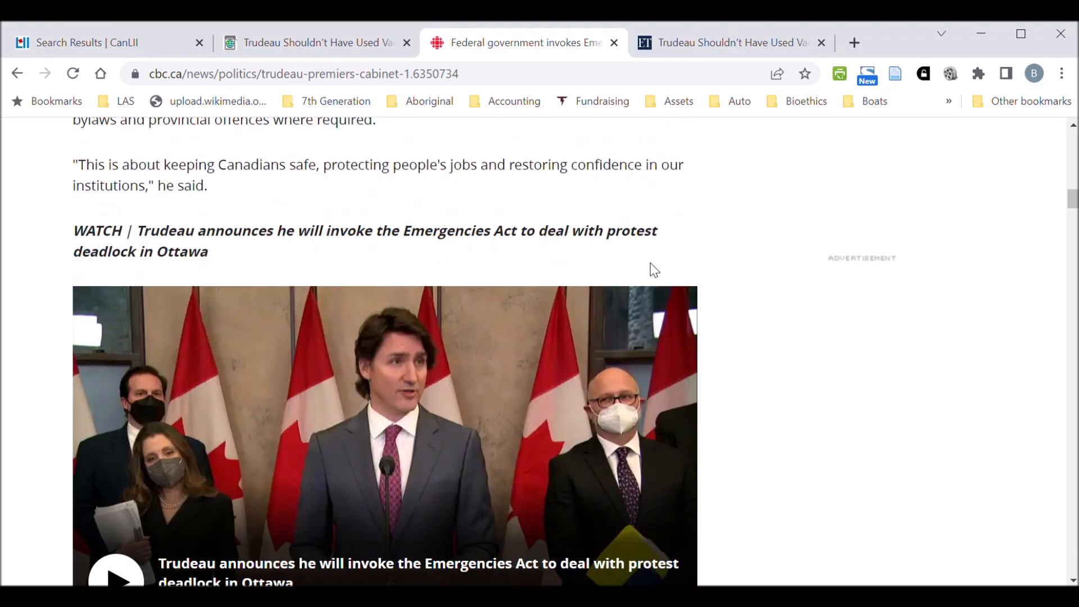
scroll(654, 271, down, 15)
scroll(656, 274, down, 15)
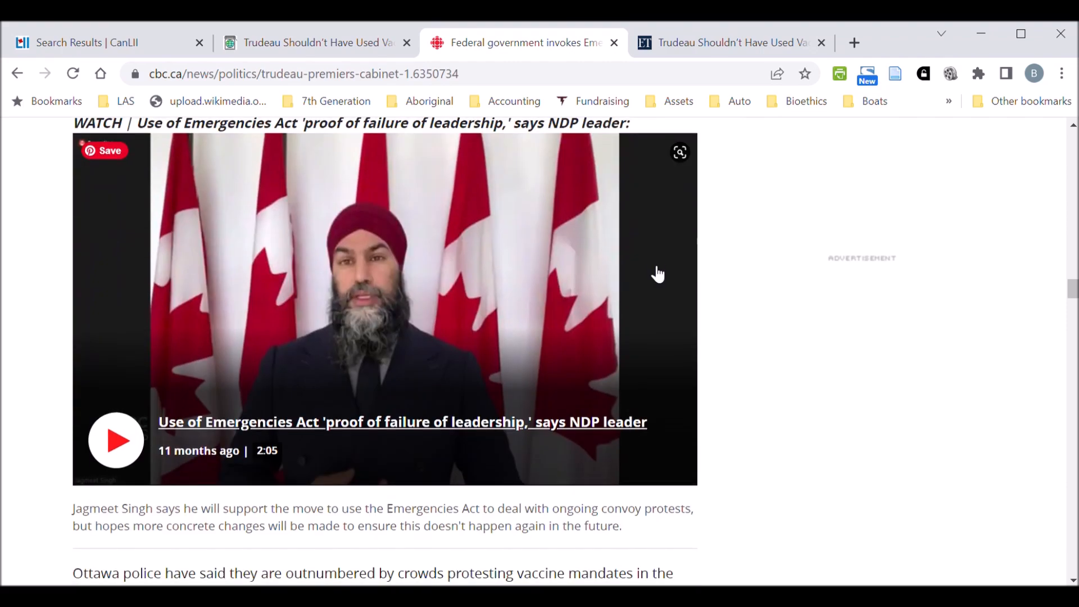
scroll(657, 274, down, 15)
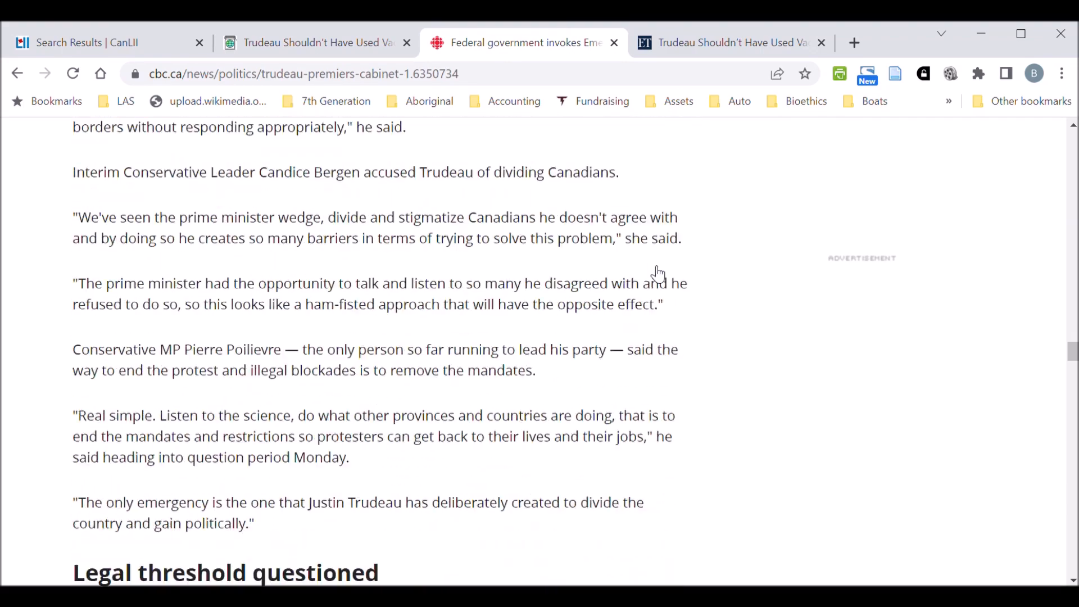
scroll(657, 274, down, 8)
scroll(637, 275, down, 15)
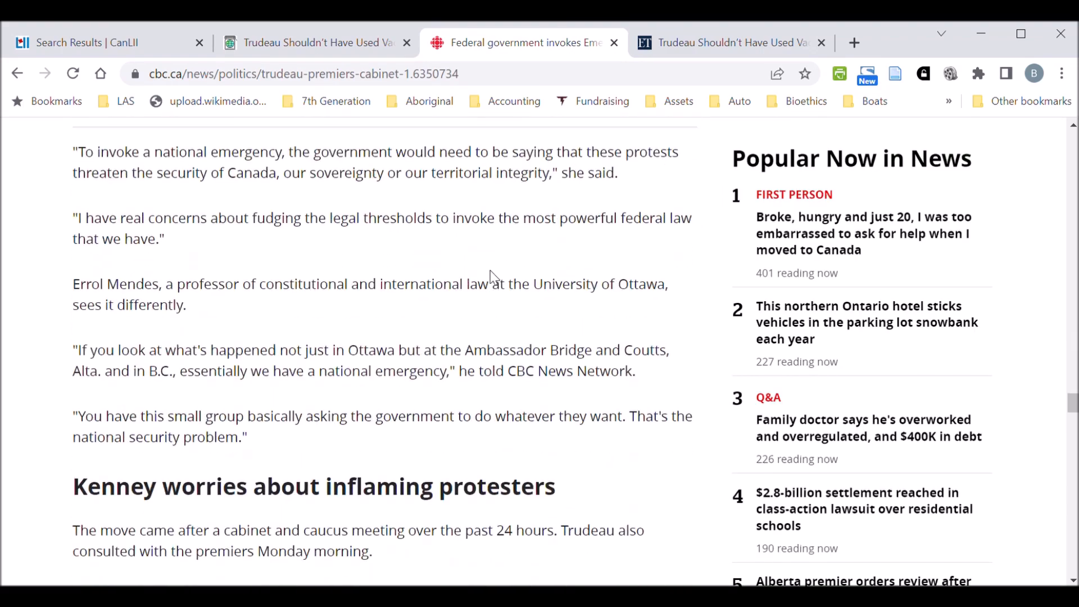
scroll(503, 301, down, 15)
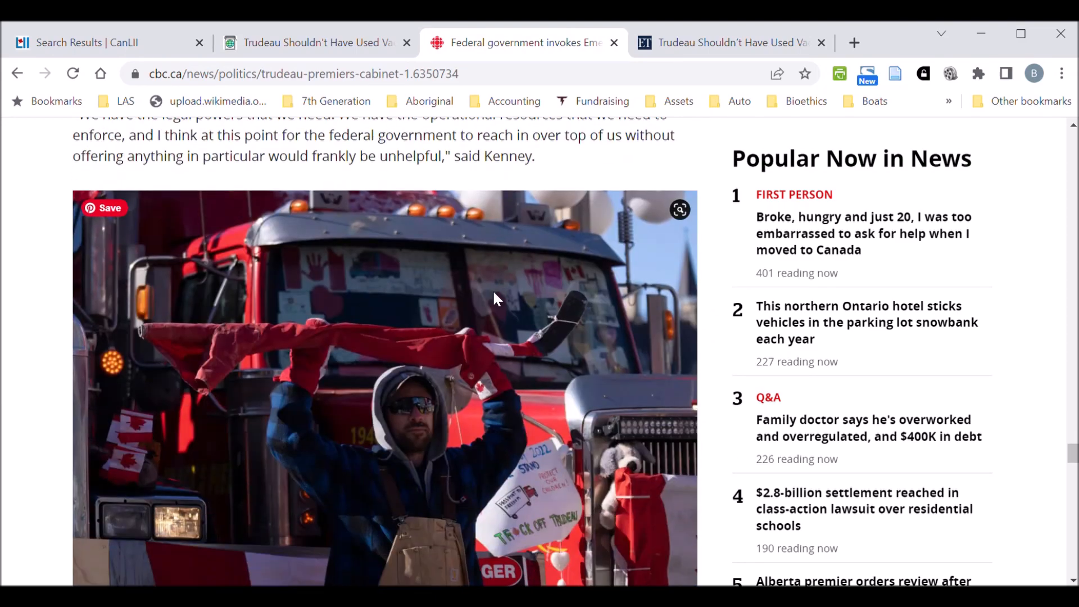
scroll(496, 298, up, 5)
scroll(495, 295, up, 15)
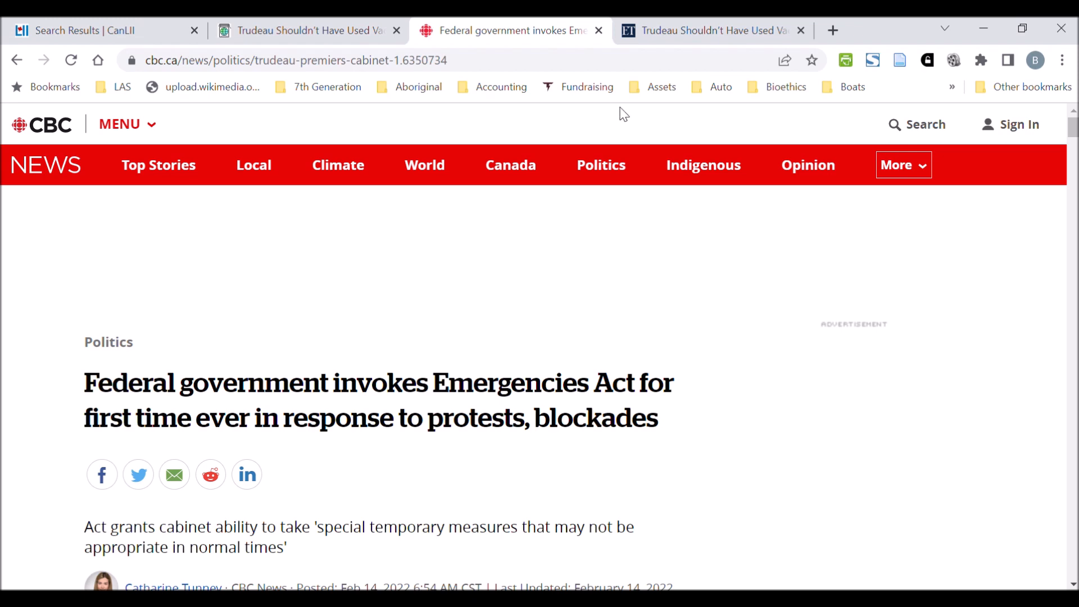
- Open the CBC Emergencies Act article in PrintFriendly and remove the reporter's portrait and the large lead photo
click(841, 58)
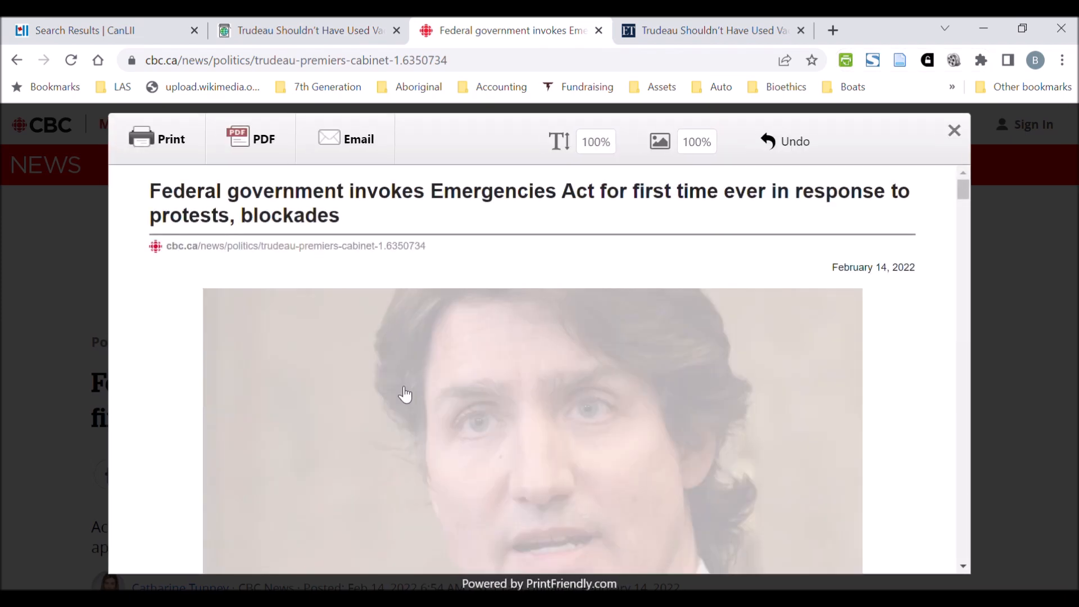
scroll(404, 394, down, 3)
scroll(405, 393, down, 3)
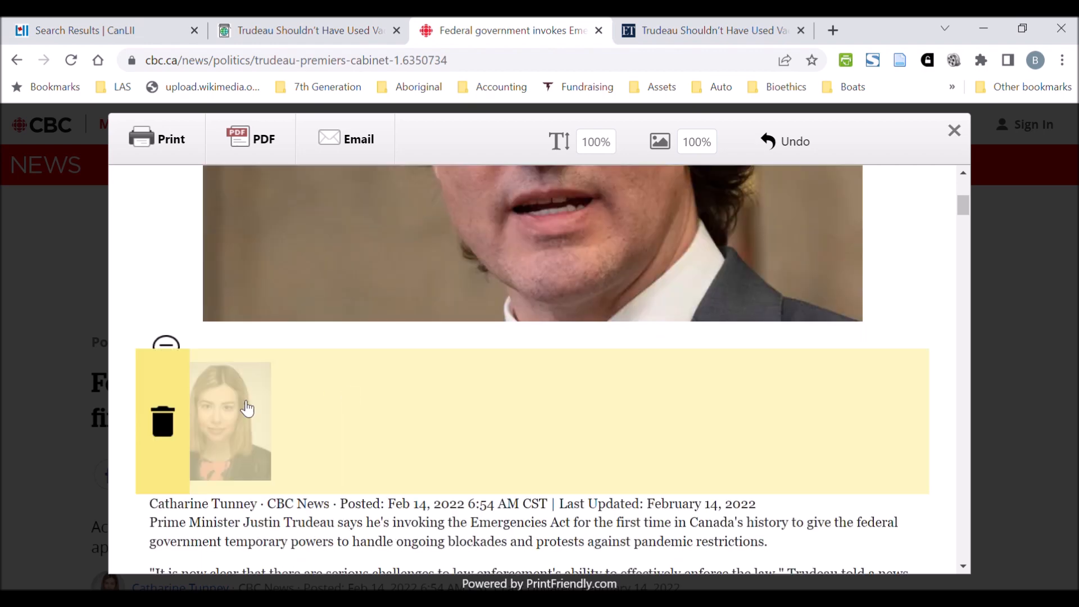
click(246, 409)
click(168, 346)
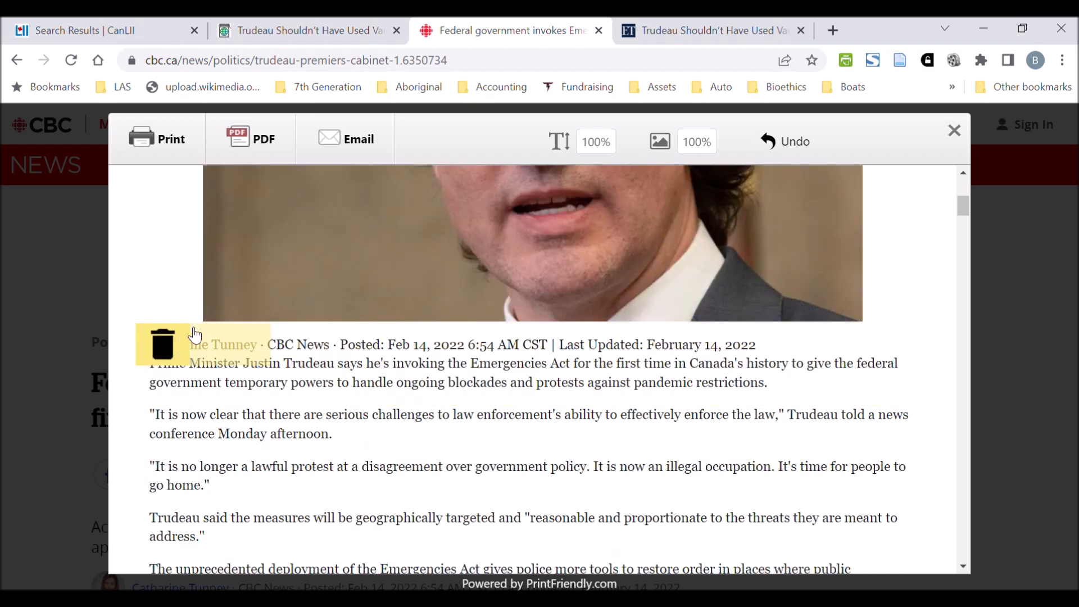
scroll(551, 243, up, 3)
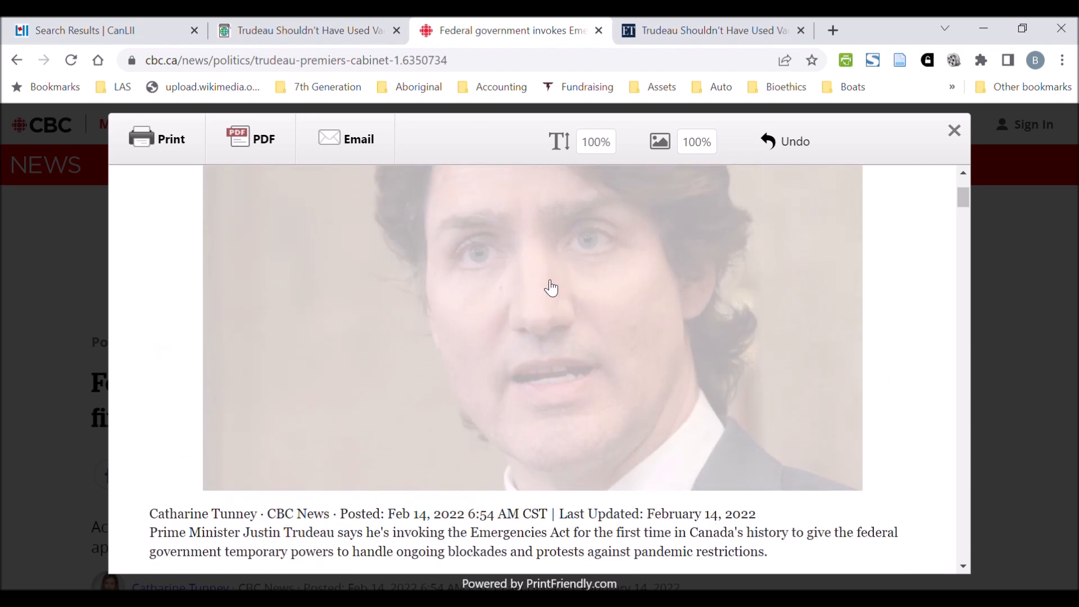
click(551, 288)
- Remove the article-age line, the "Duration 1:36" line and the leftover blank element beneath the first video's heading in the print preview
scroll(377, 362, down, 4)
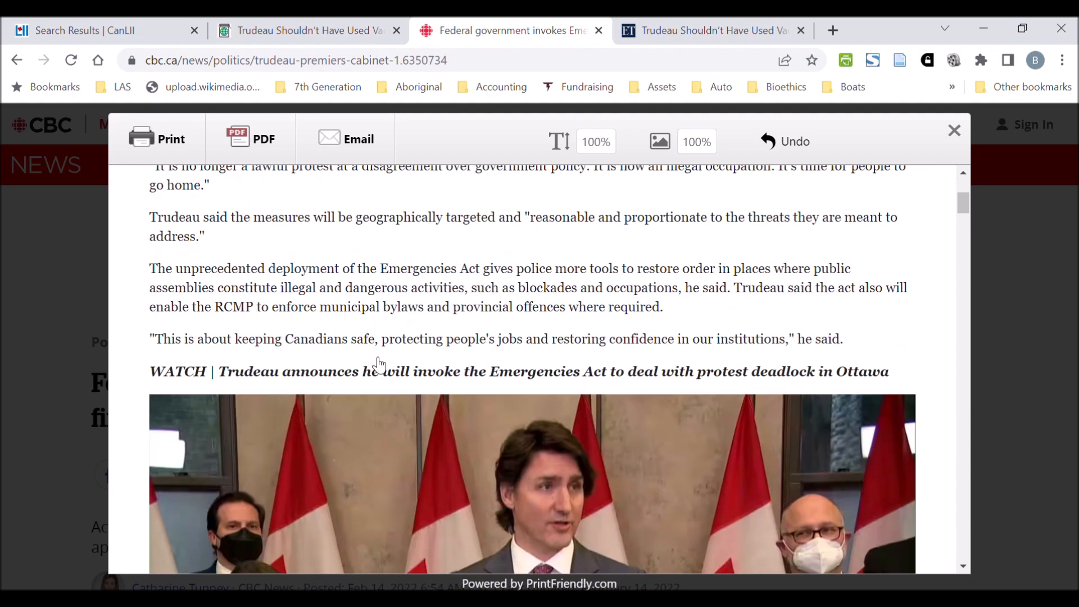
scroll(379, 365, down, 1)
scroll(379, 365, down, 3)
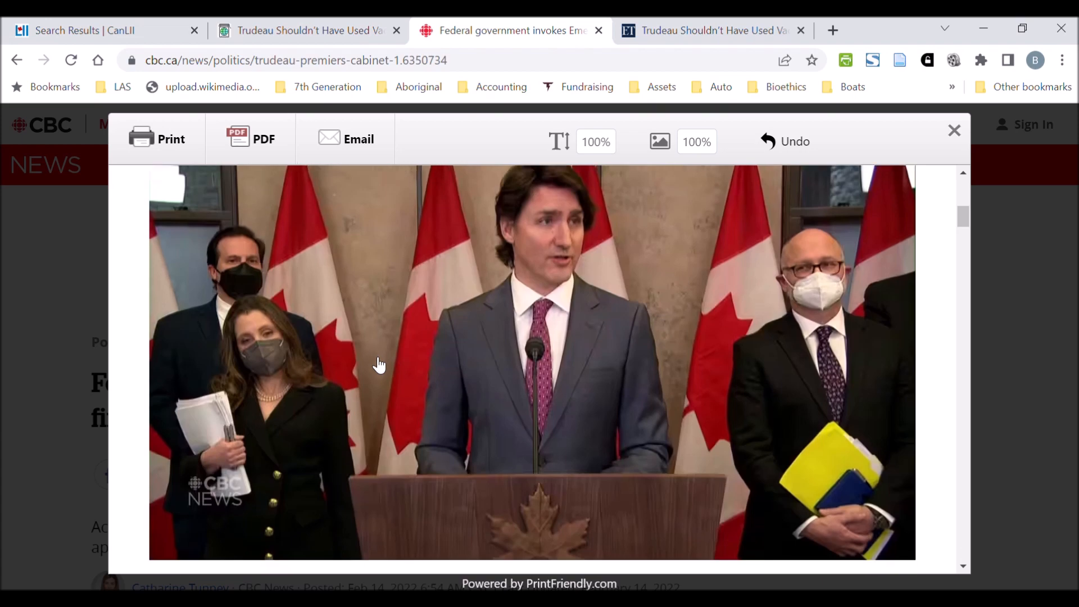
scroll(379, 366, down, 2)
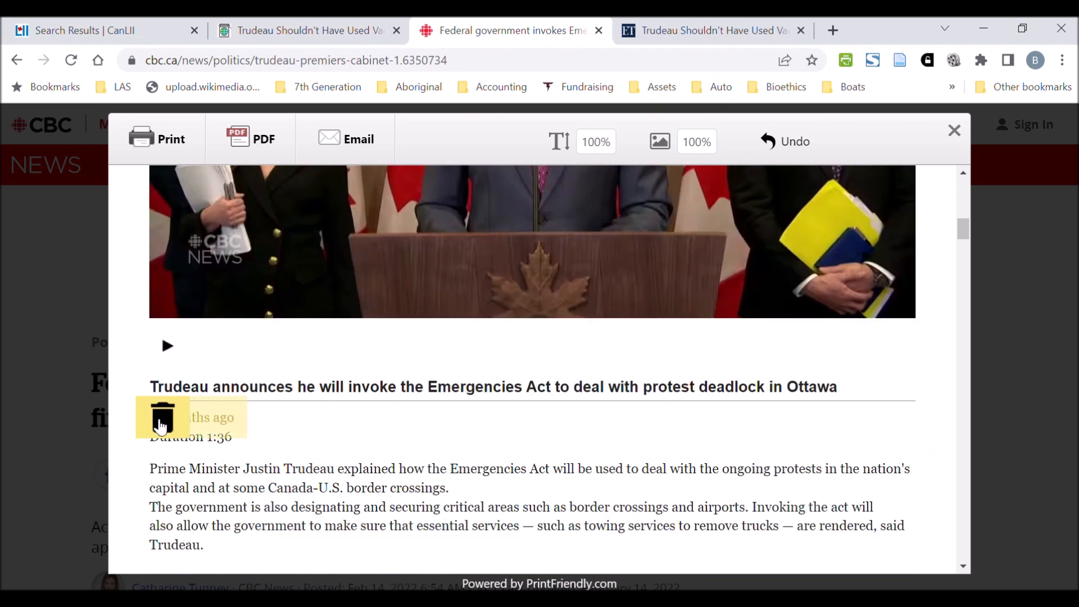
click(163, 425)
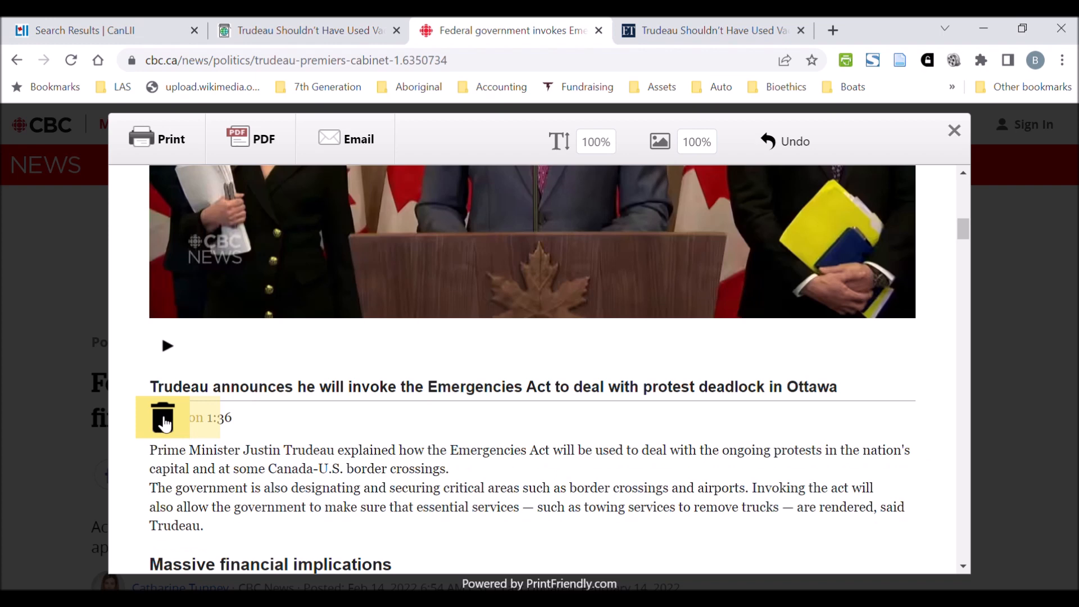
click(163, 425)
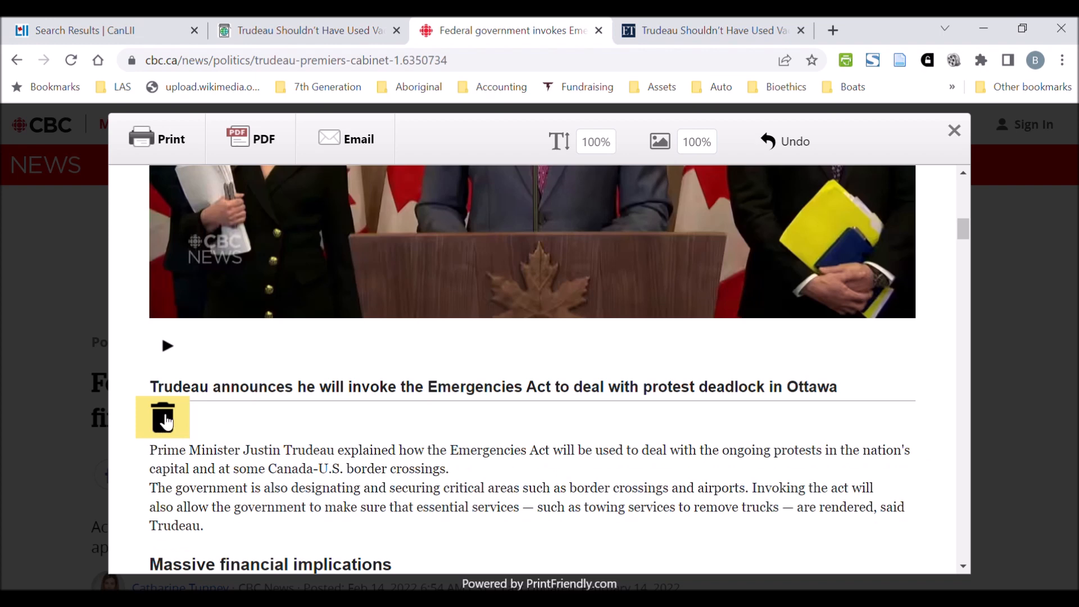
click(163, 426)
scroll(365, 424, down, 3)
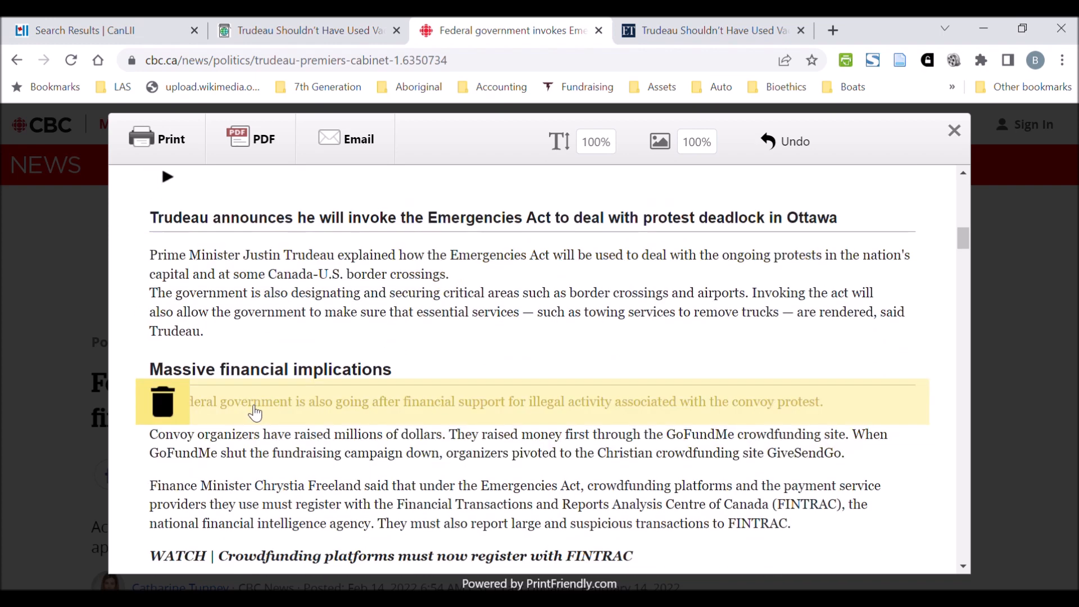
- Remove the large video still of the NDP leader in front of Canadian flags from the print preview
scroll(255, 413, down, 5)
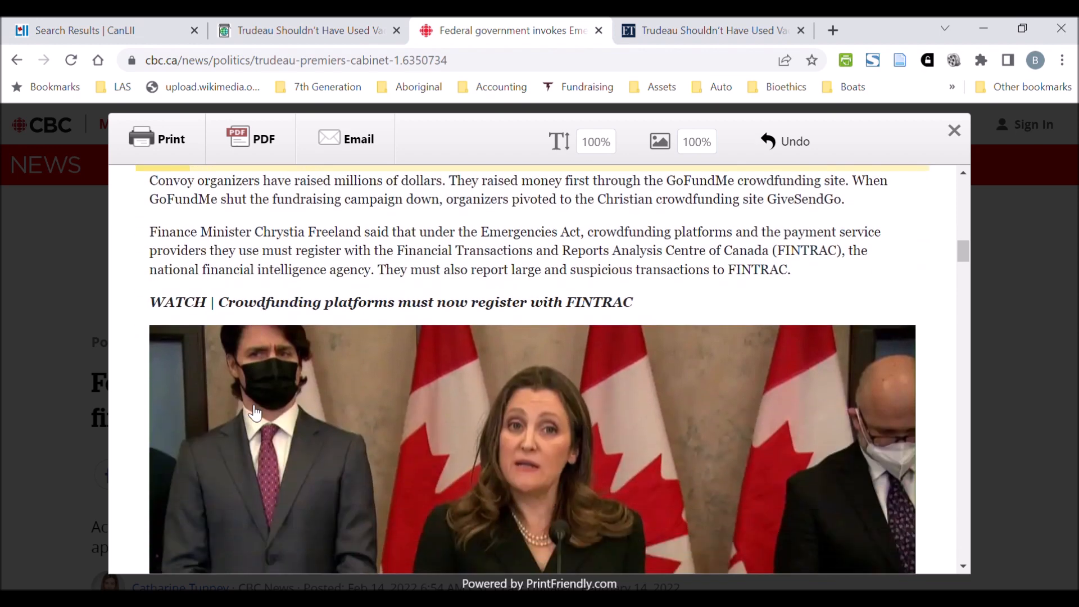
scroll(255, 413, down, 5)
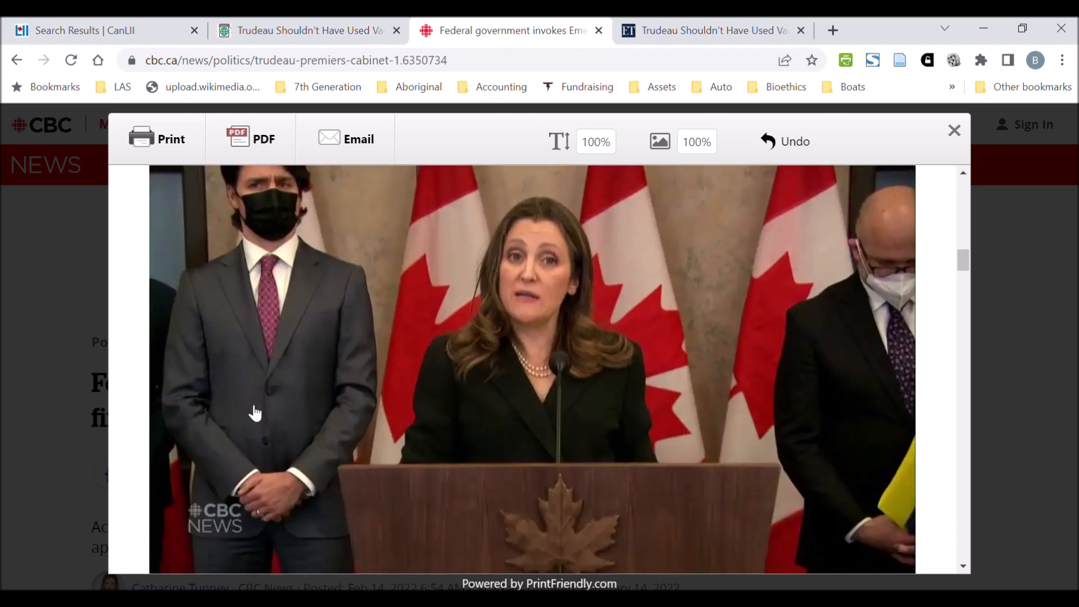
scroll(256, 413, down, 8)
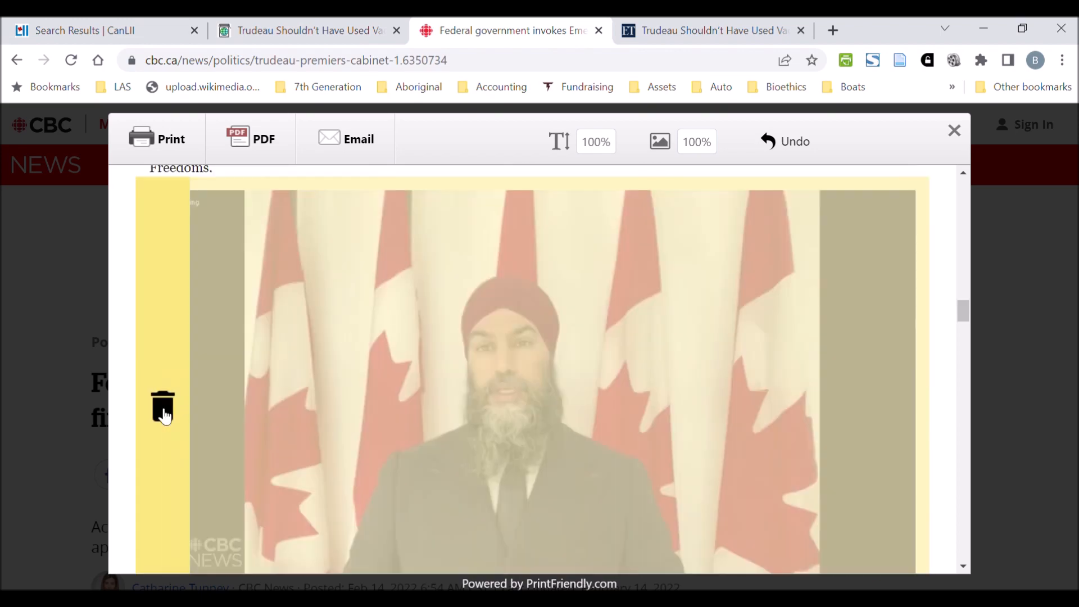
click(164, 413)
- Remove the play marker, video heading, age line and "Duration 7:44" line beneath the "Experts disagree" photo in the print preview
scroll(165, 415, down, 10)
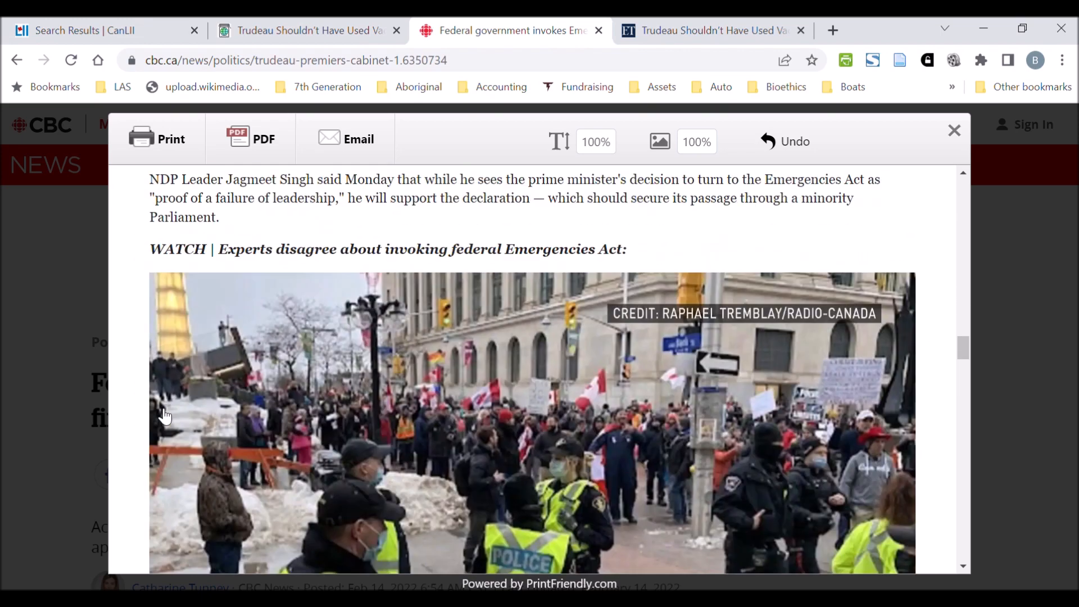
scroll(165, 416, down, 3)
scroll(164, 416, up, 3)
scroll(164, 416, down, 2)
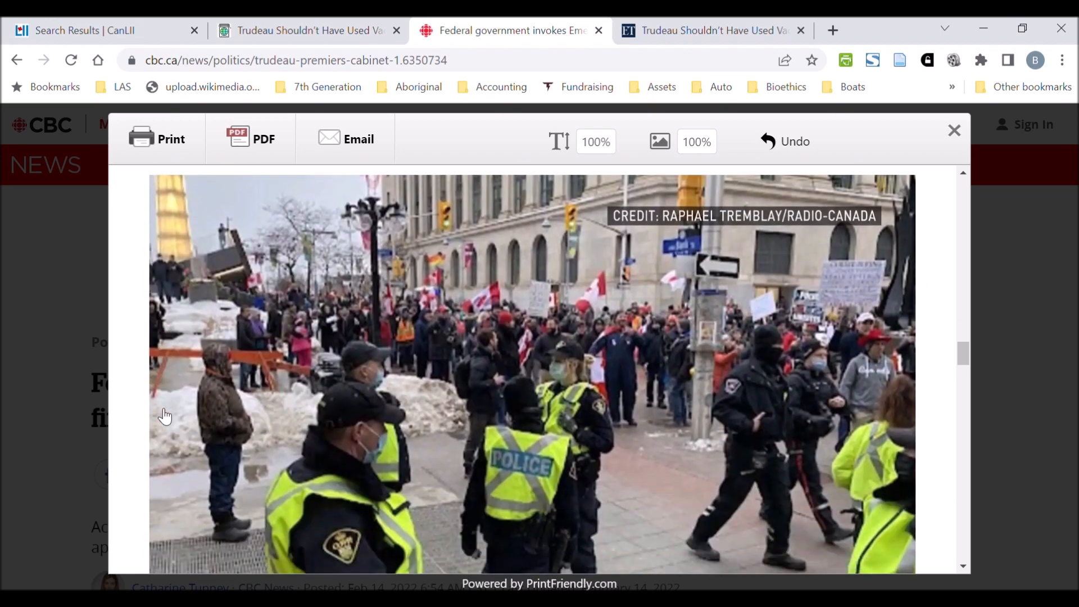
scroll(165, 416, down, 5)
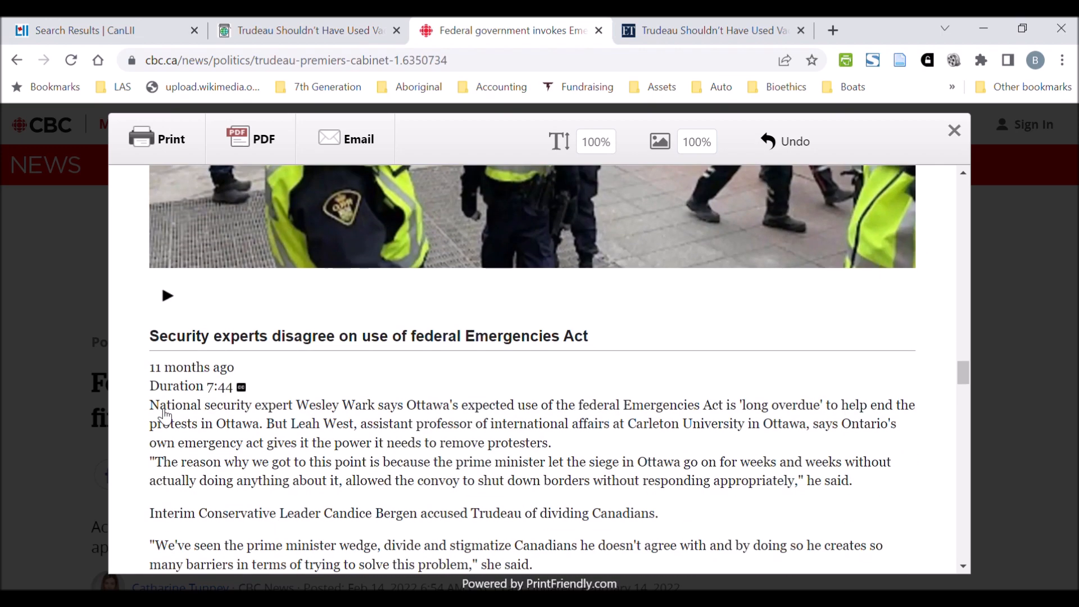
click(164, 337)
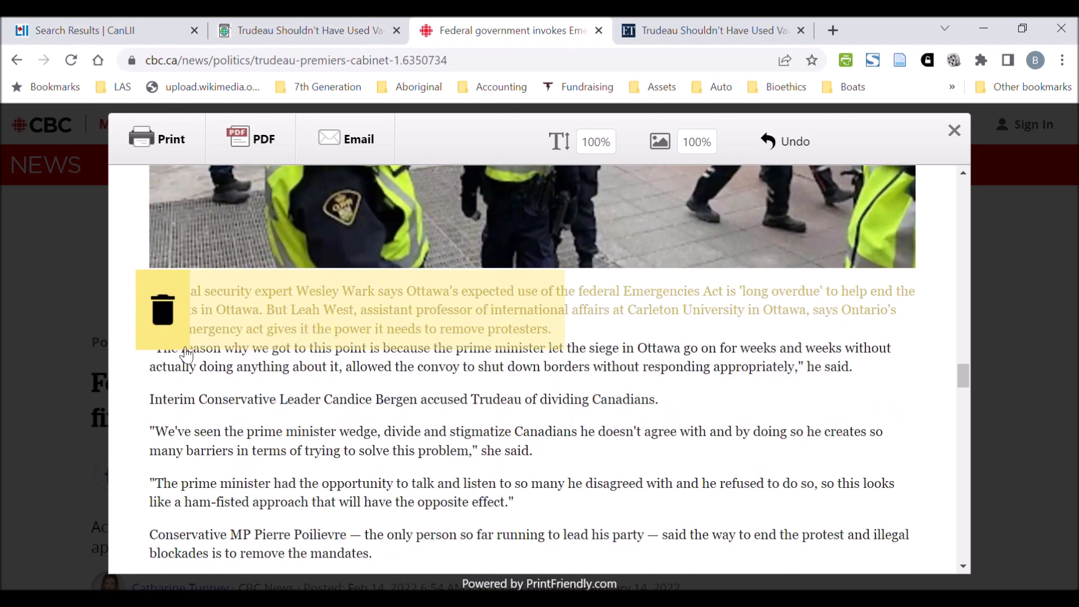
- Remove the age line, the "Duration 2:51" line and the play marker around the heading "Protesters block border crossings across Canada"
scroll(344, 501, down, 4)
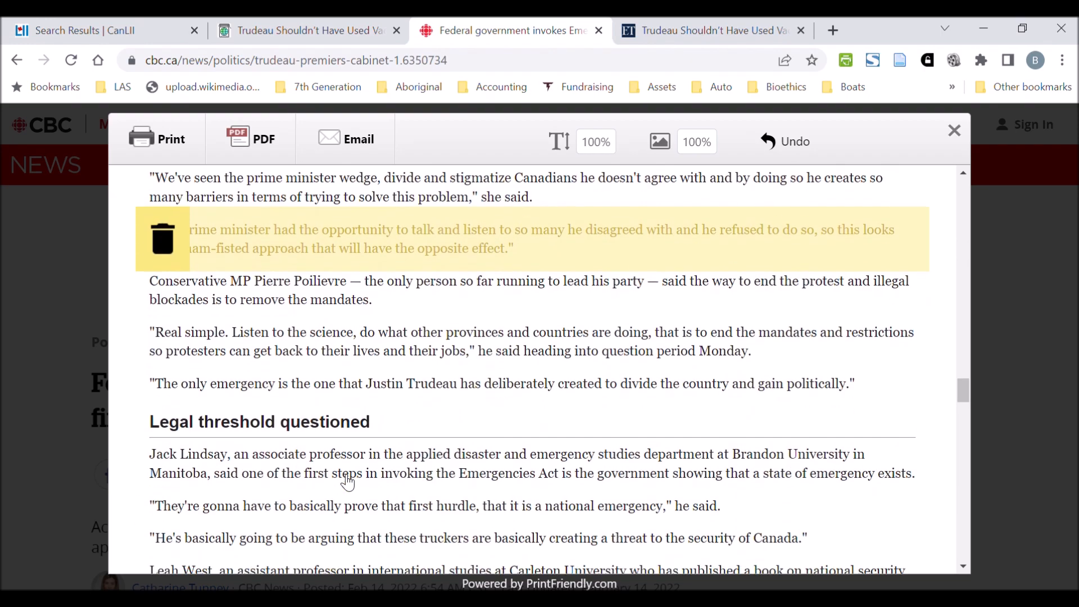
scroll(217, 448, down, 5)
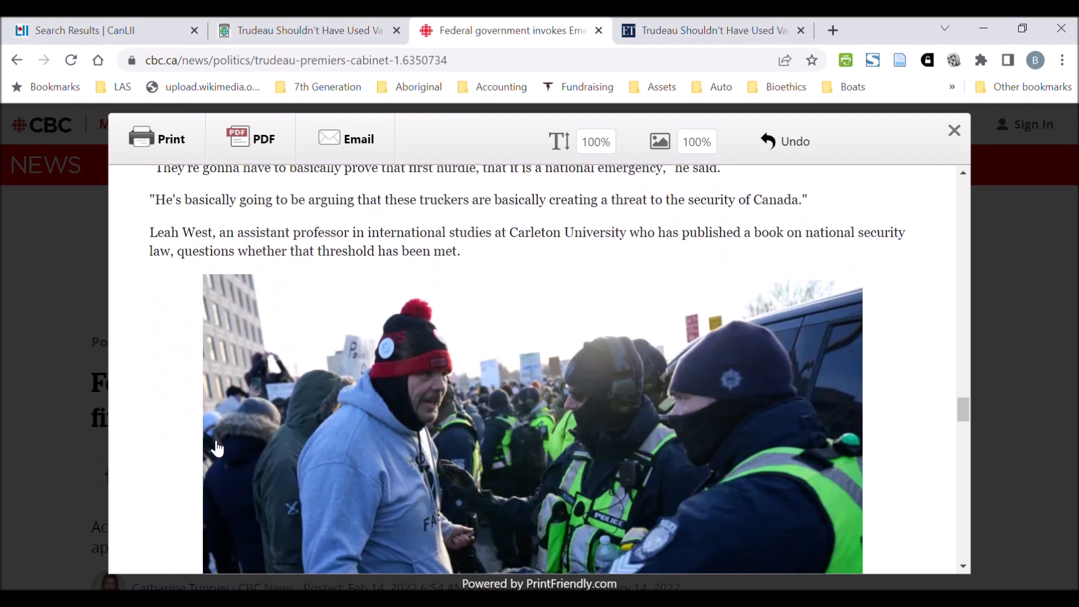
scroll(216, 448, down, 8)
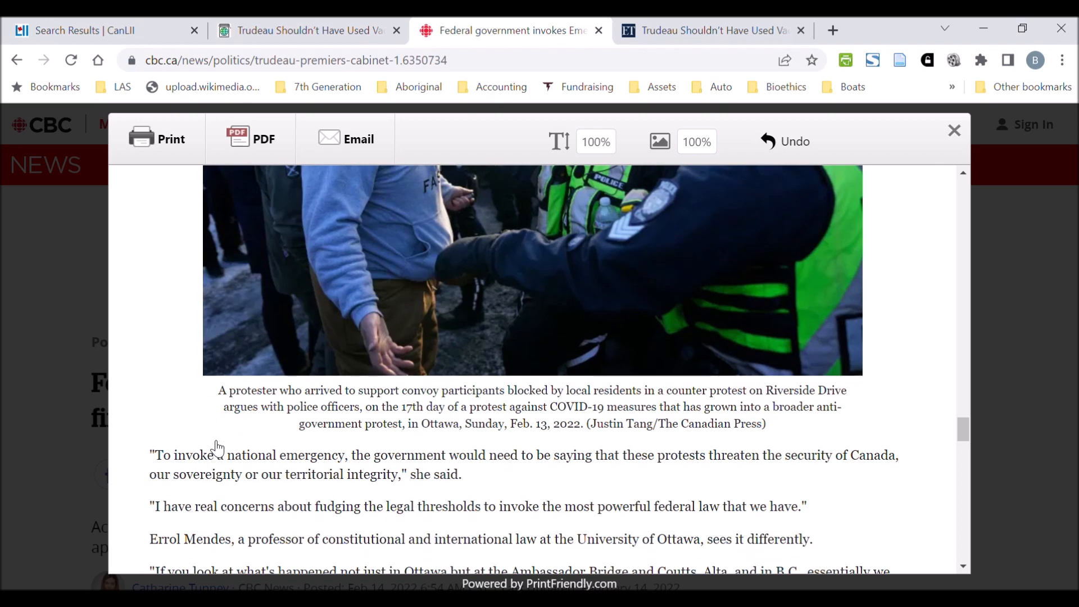
scroll(217, 447, down, 3)
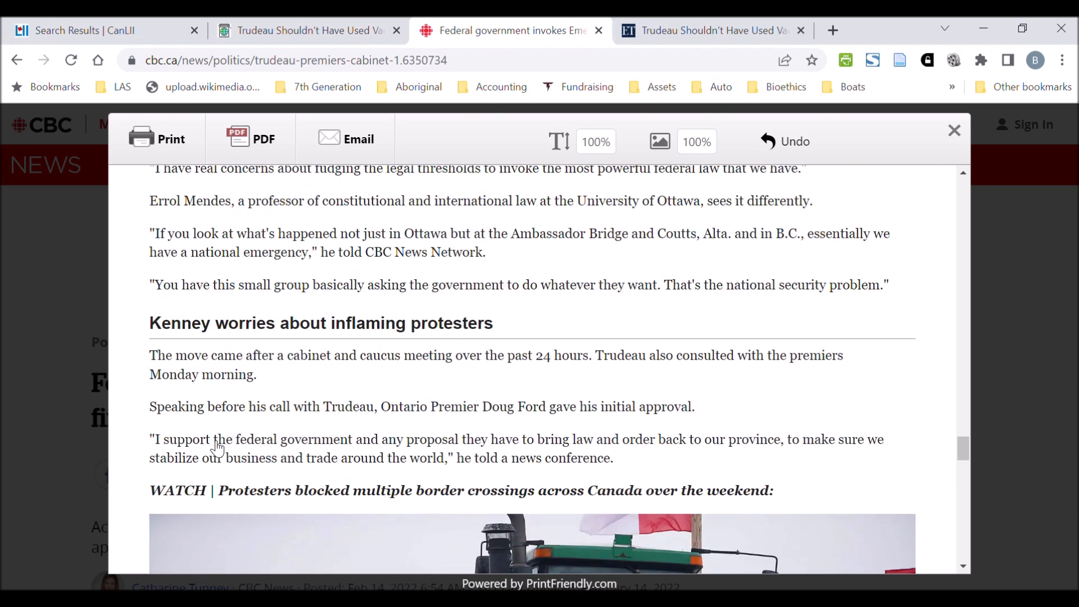
scroll(217, 448, down, 2)
scroll(217, 447, down, 9)
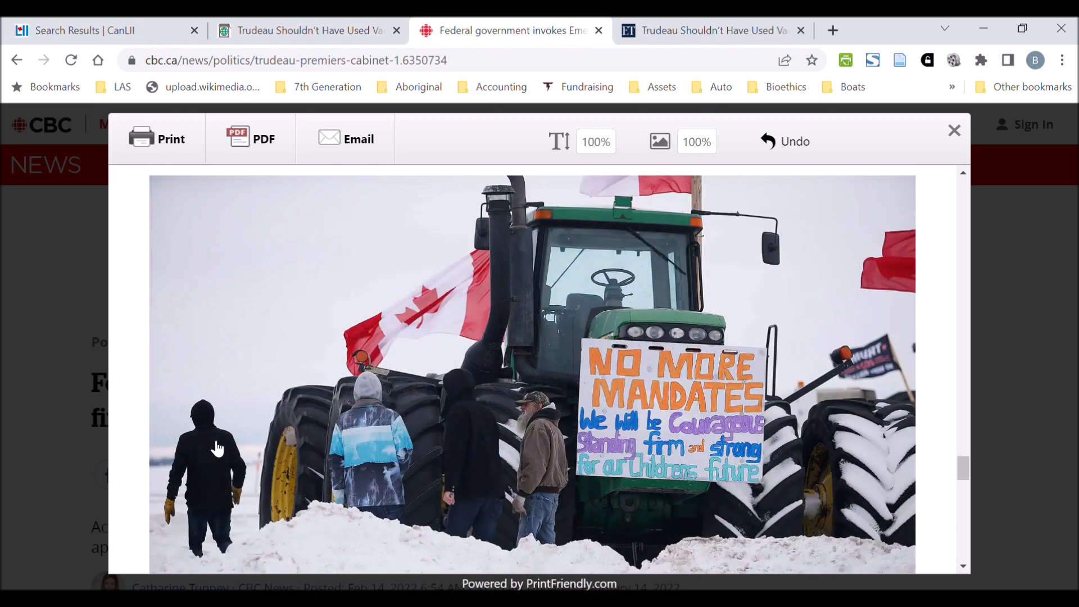
scroll(216, 447, down, 1)
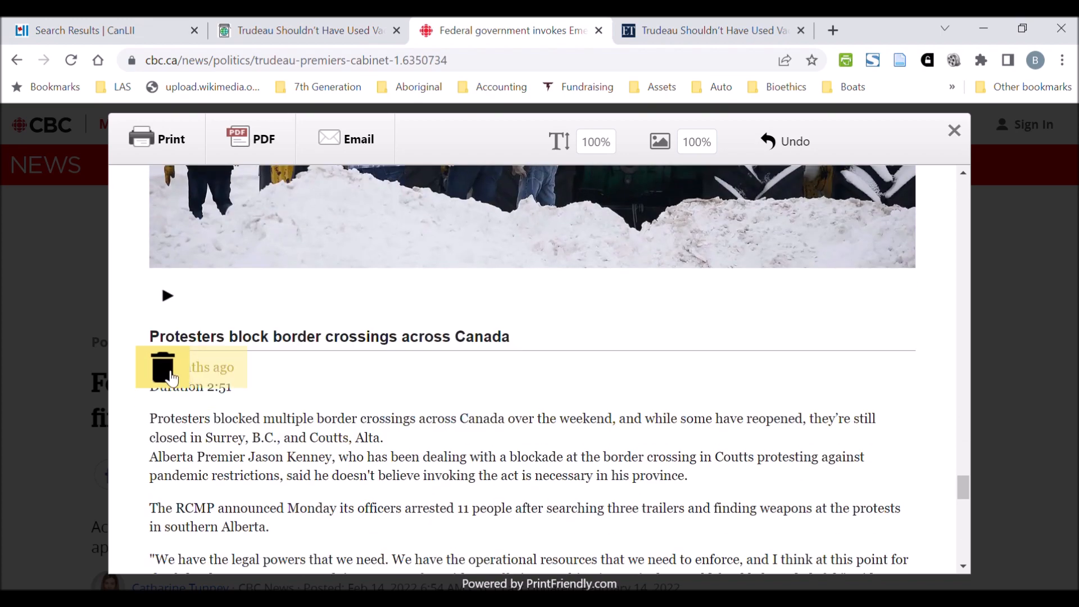
click(171, 380)
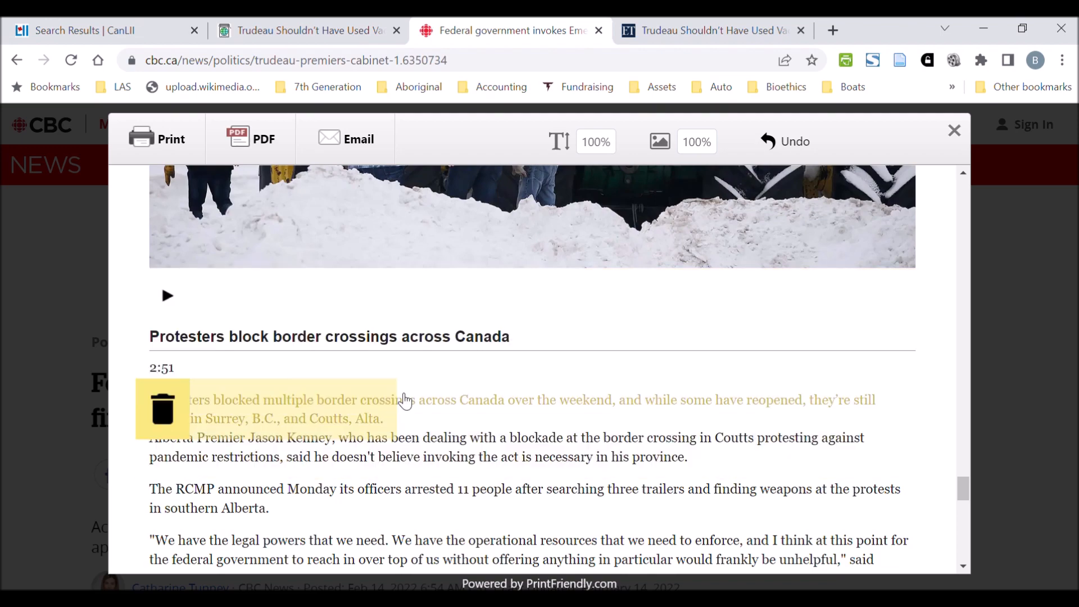
click(160, 365)
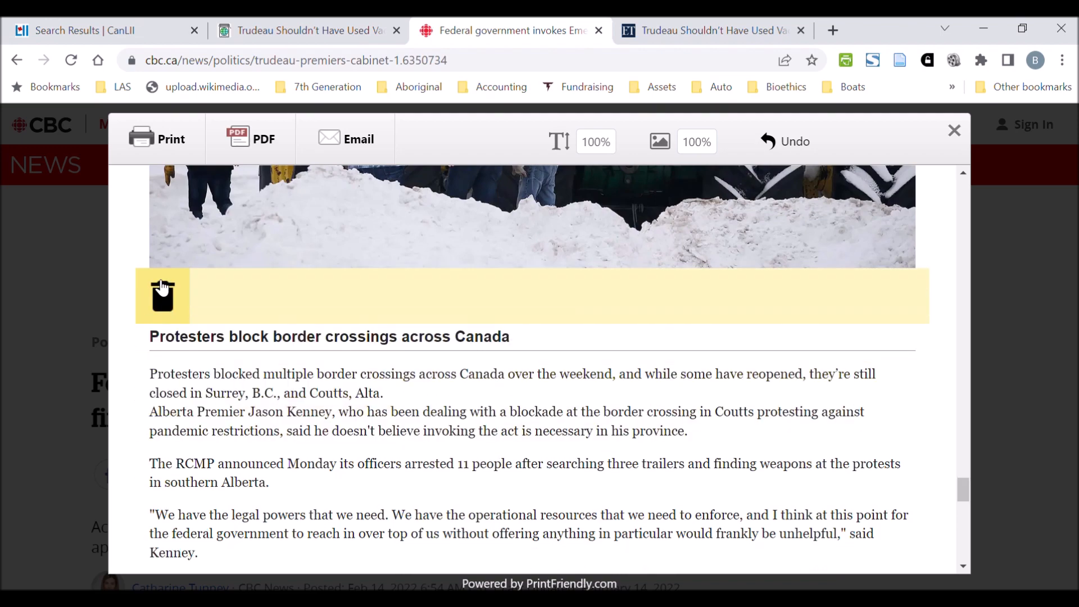
click(160, 292)
- Remove the entire "CBC News Special Coverage" section at the article's end, including its heading, introductory sentence and all bullet items
scroll(183, 347, down, 7)
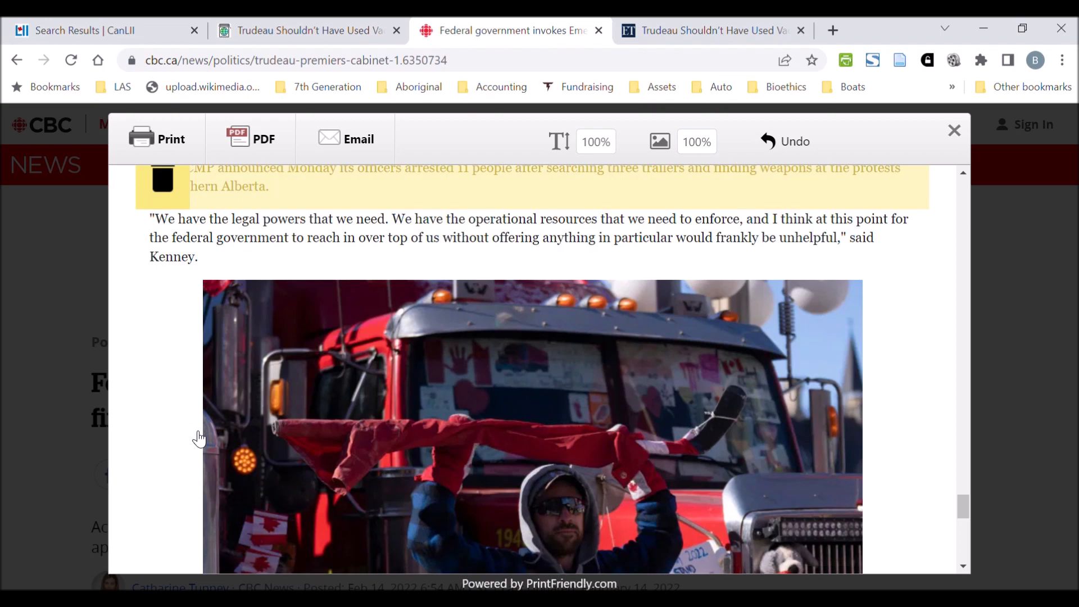
scroll(200, 439, down, 10)
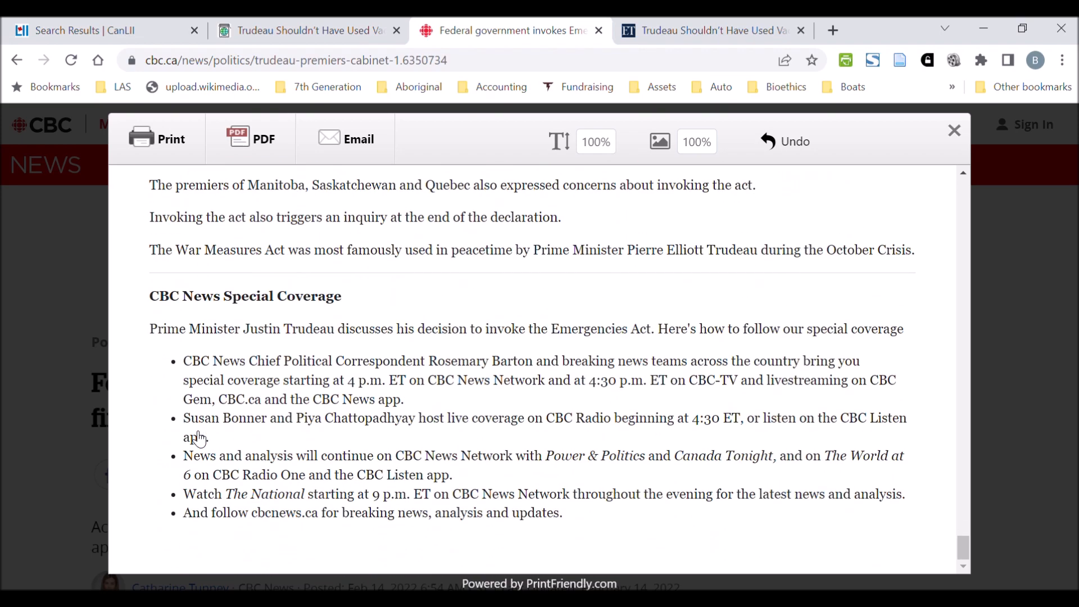
click(151, 294)
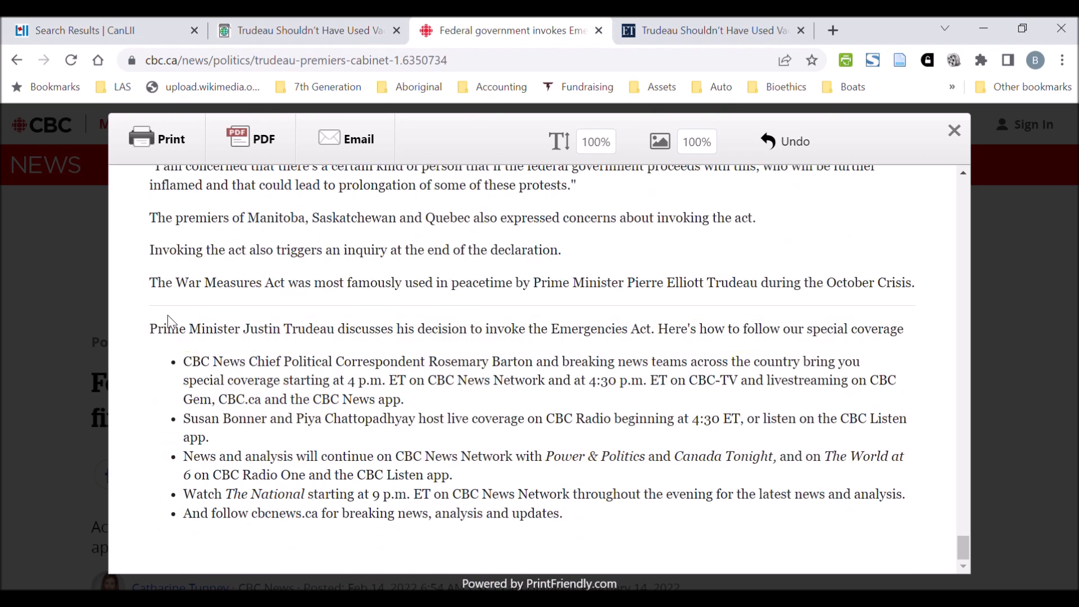
click(169, 344)
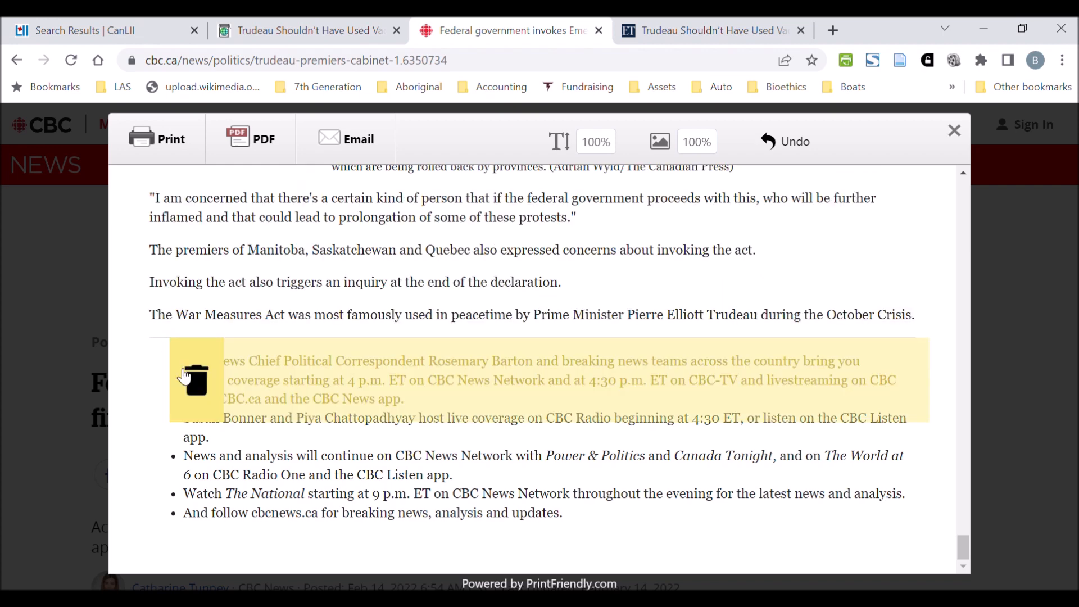
click(183, 391)
click(206, 445)
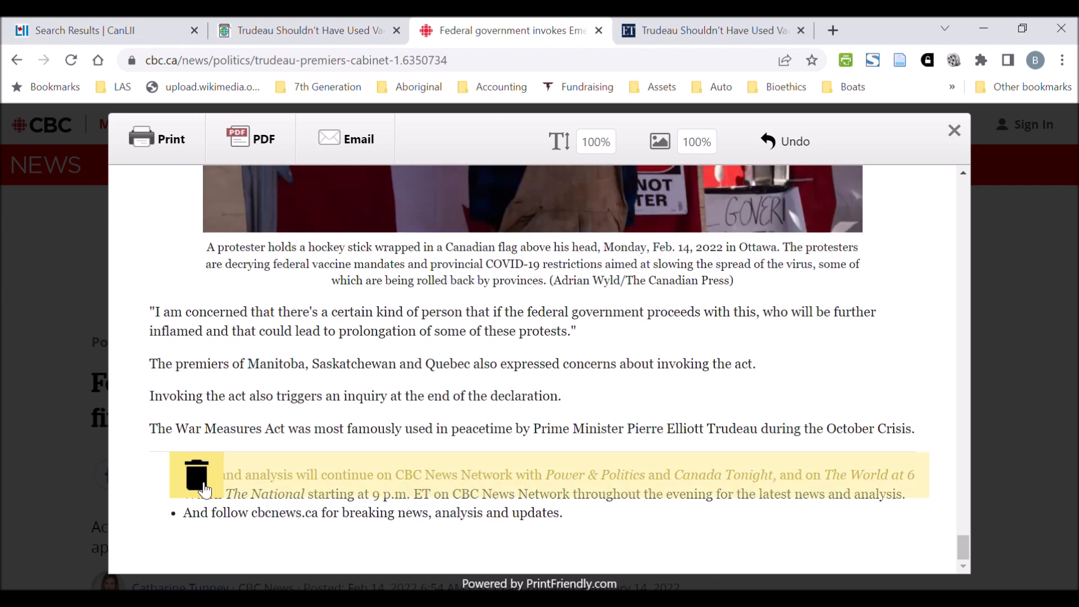
click(210, 478)
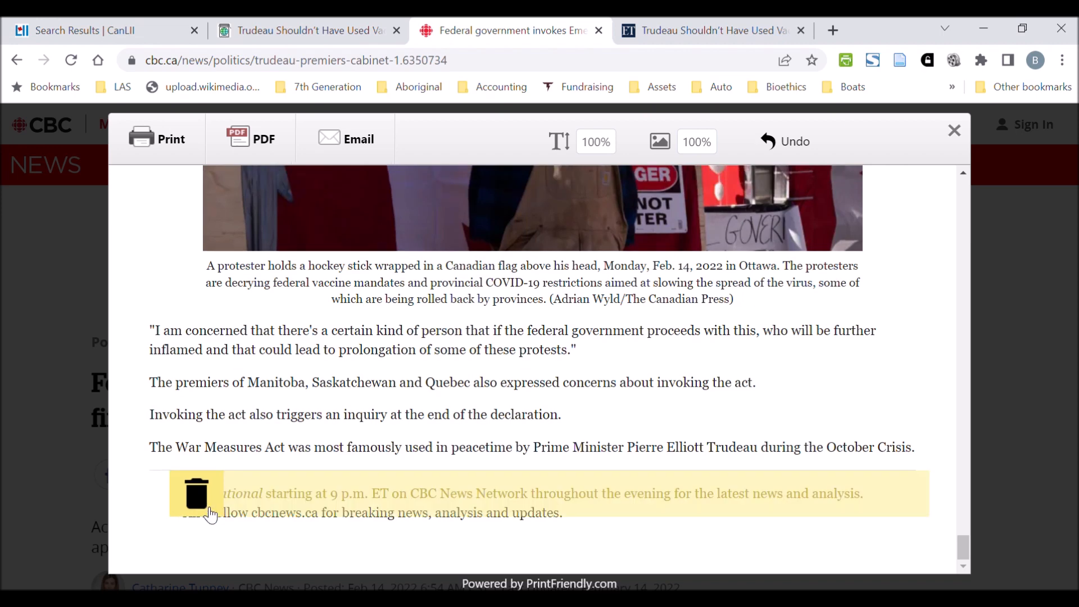
click(211, 513)
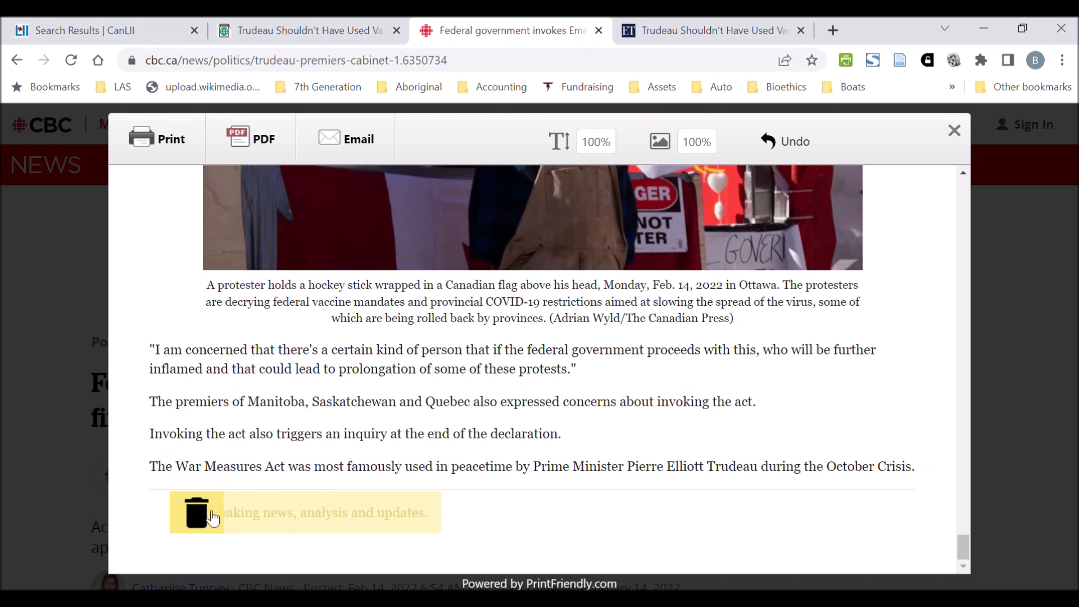
click(213, 517)
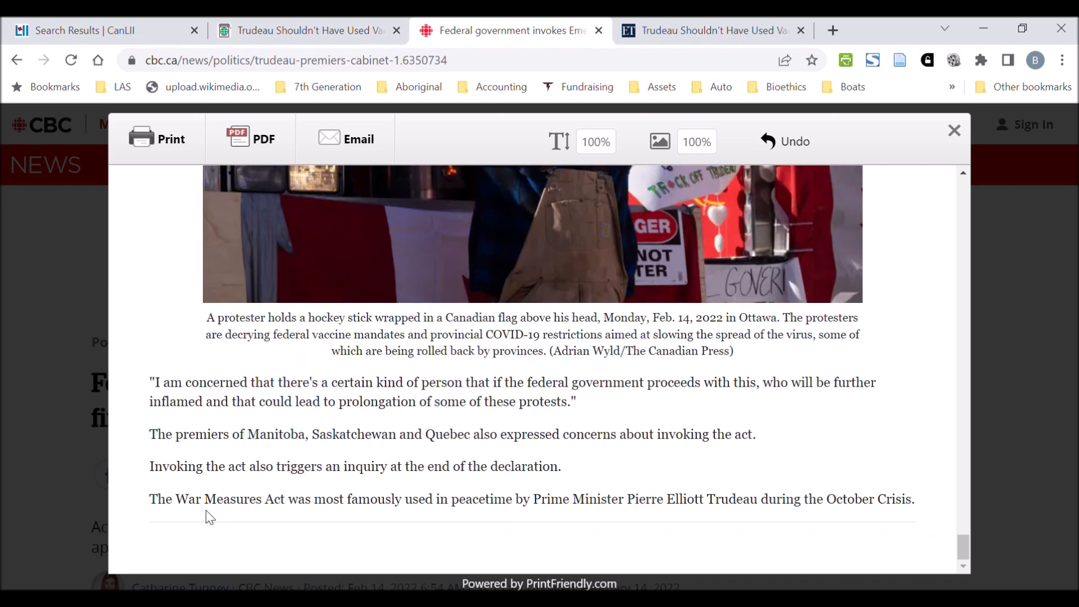
- Print the cleaned article to PDF with all pages in portrait layout, checking the page preview before saving
click(191, 140)
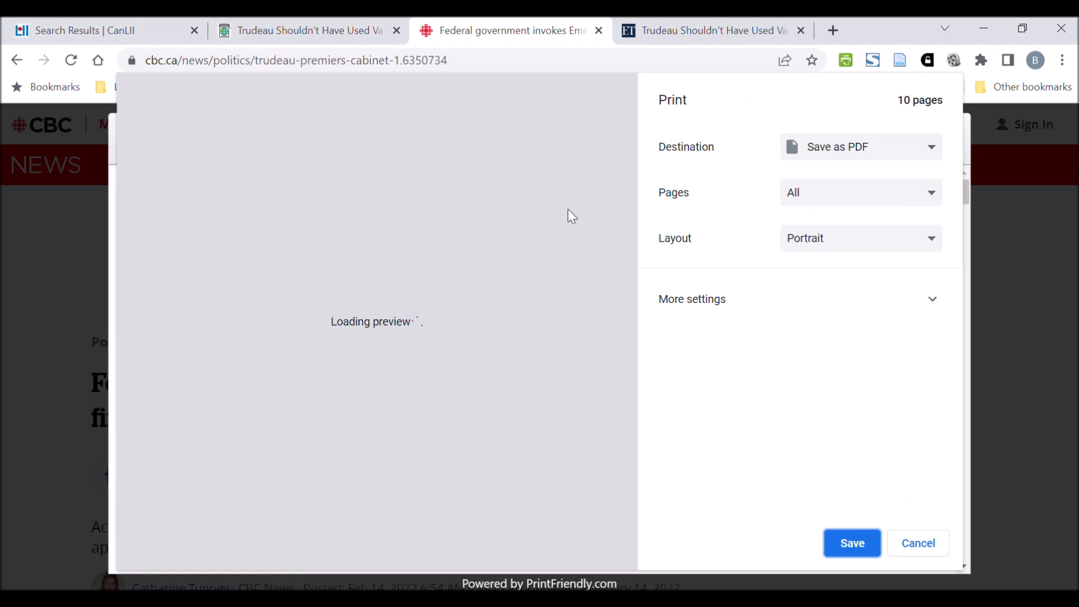
scroll(568, 211, down, 15)
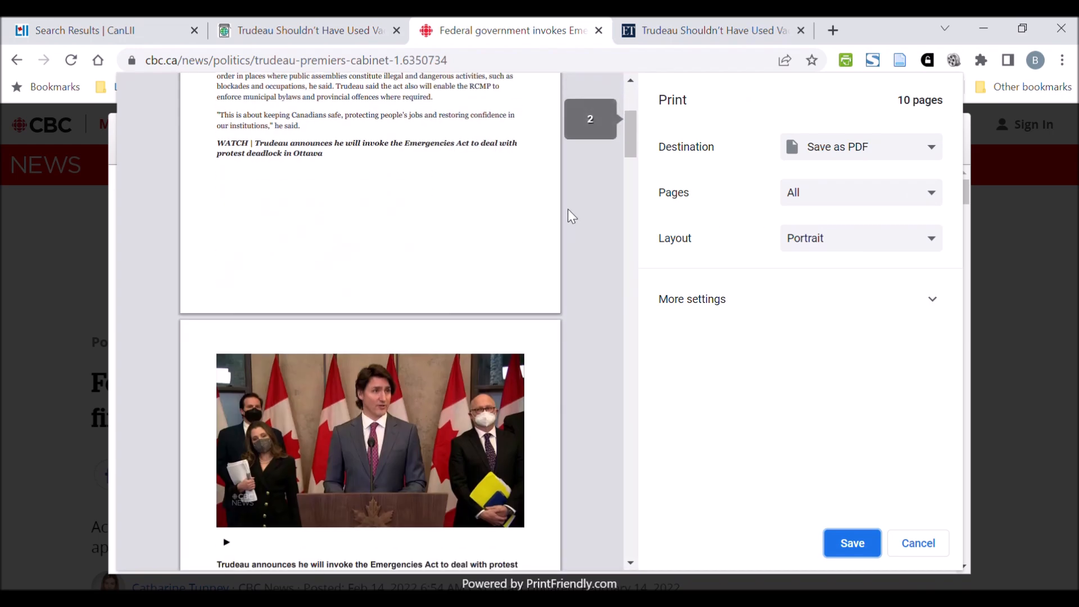
scroll(567, 209, down, 20)
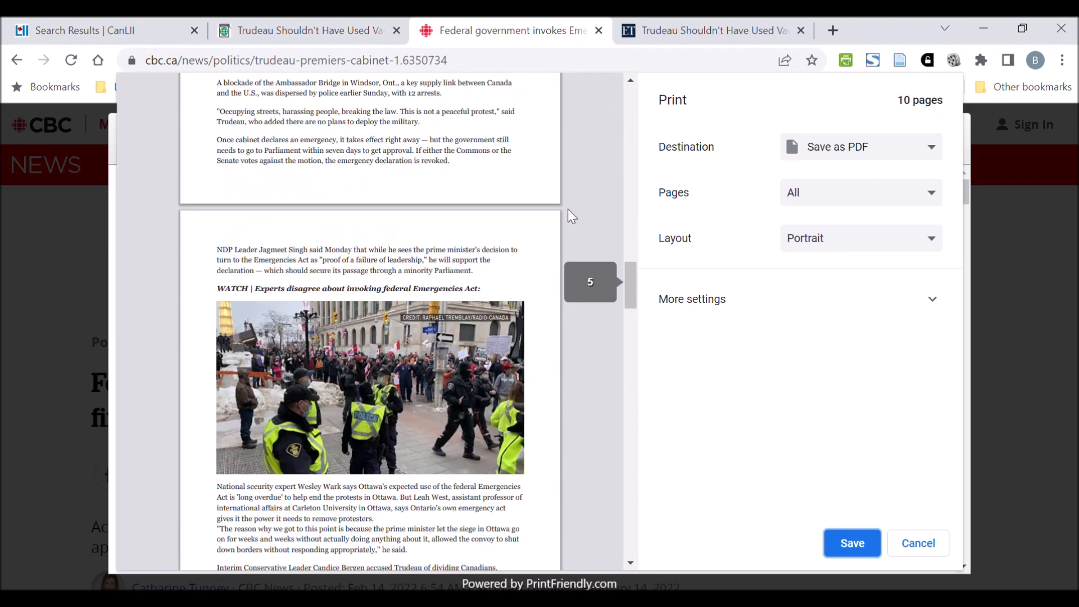
scroll(567, 209, down, 20)
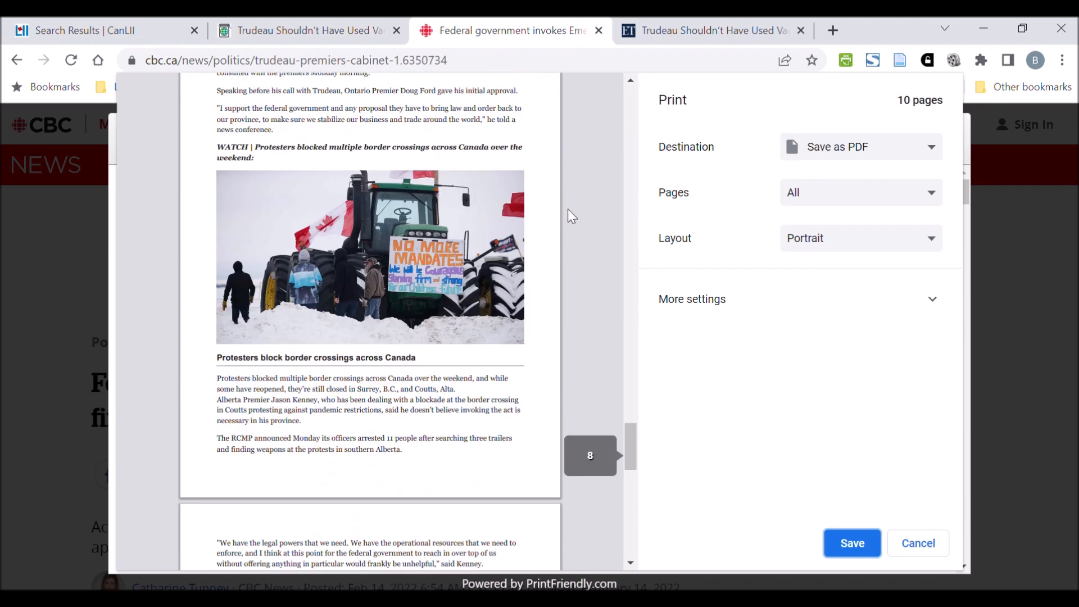
click(852, 541)
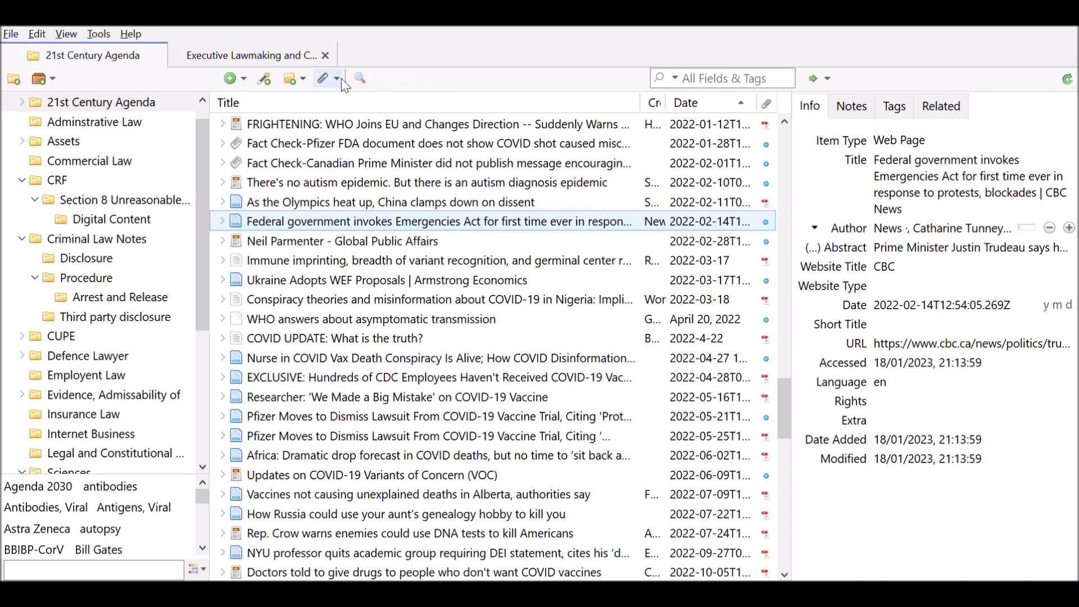
- Switch to Zotero and attach the saved PDF to the CBC Emergencies Act item in the 21st Century Agenda collection
click(340, 78)
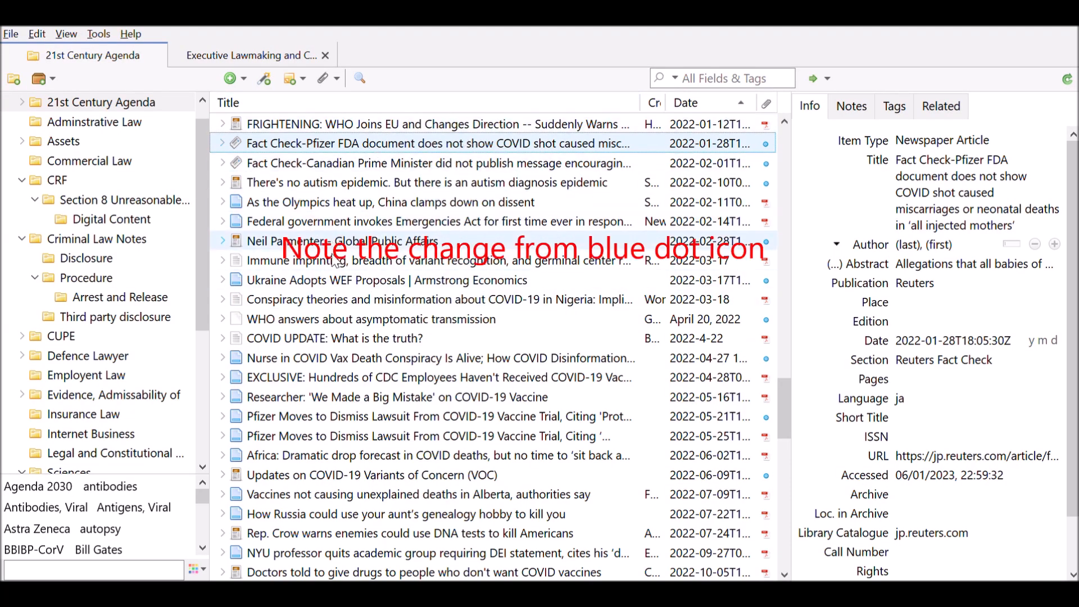
click(335, 226)
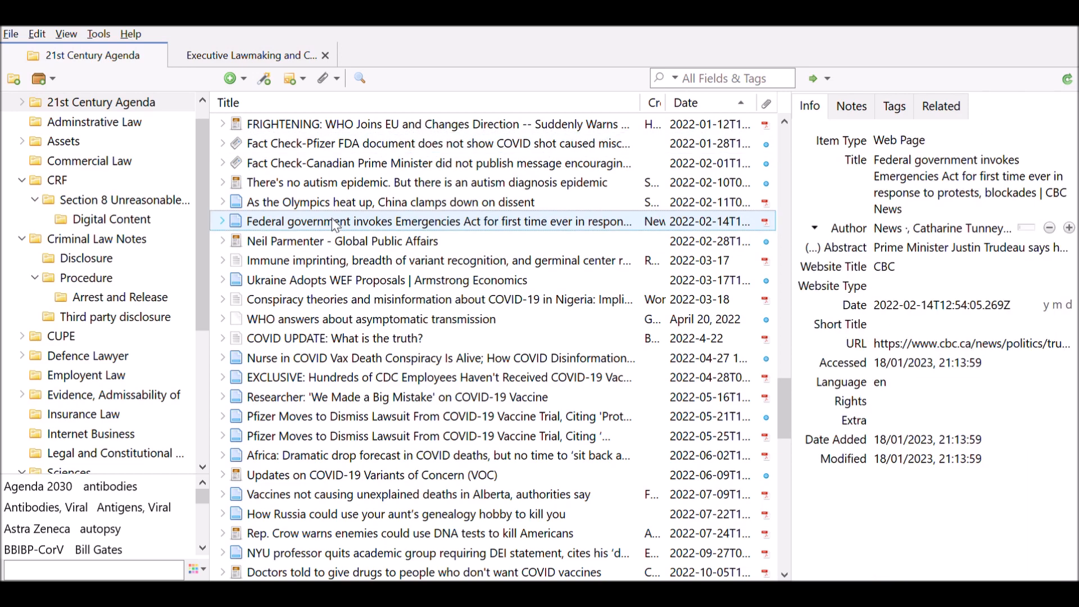
- Open the PDF attached to the CBC Emergencies Act item, look through it to the last page and close it
double_click(336, 225)
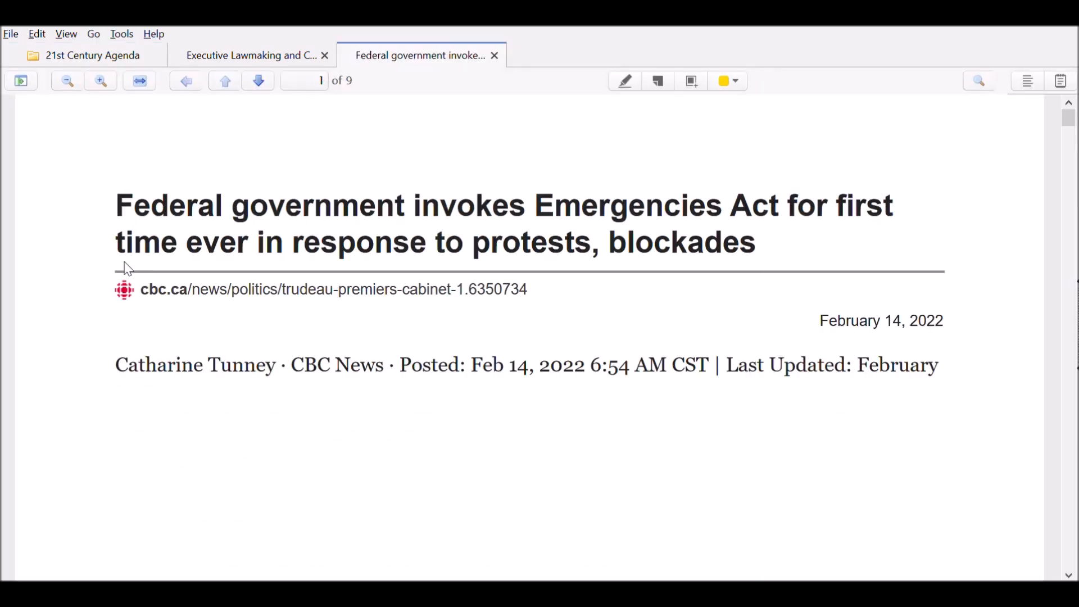
scroll(241, 307, down, 10)
scroll(246, 306, down, 15)
scroll(246, 306, down, 20)
scroll(246, 306, down, 20)
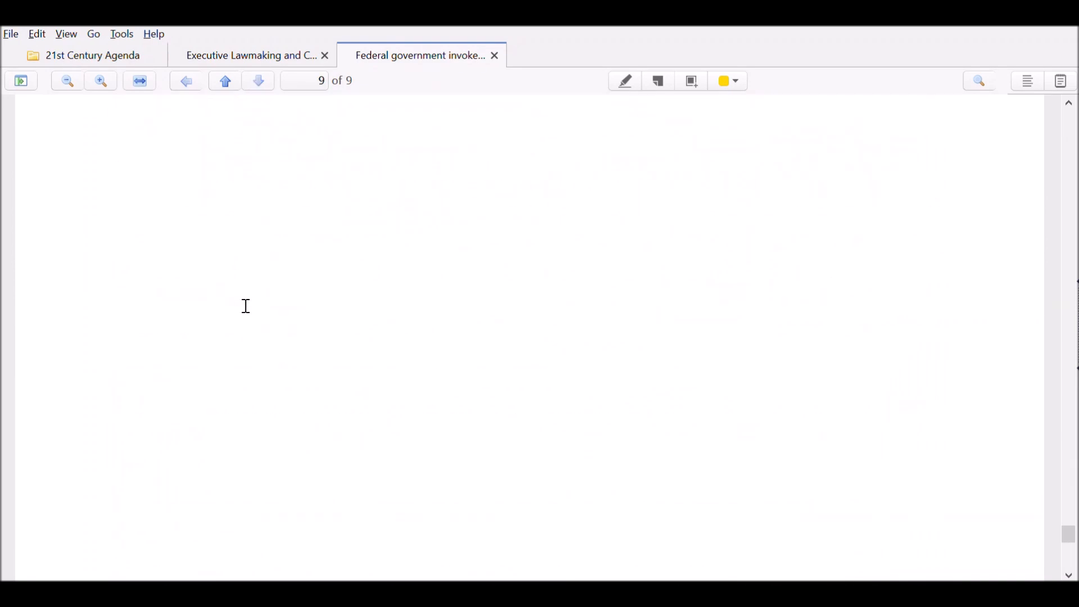
click(495, 56)
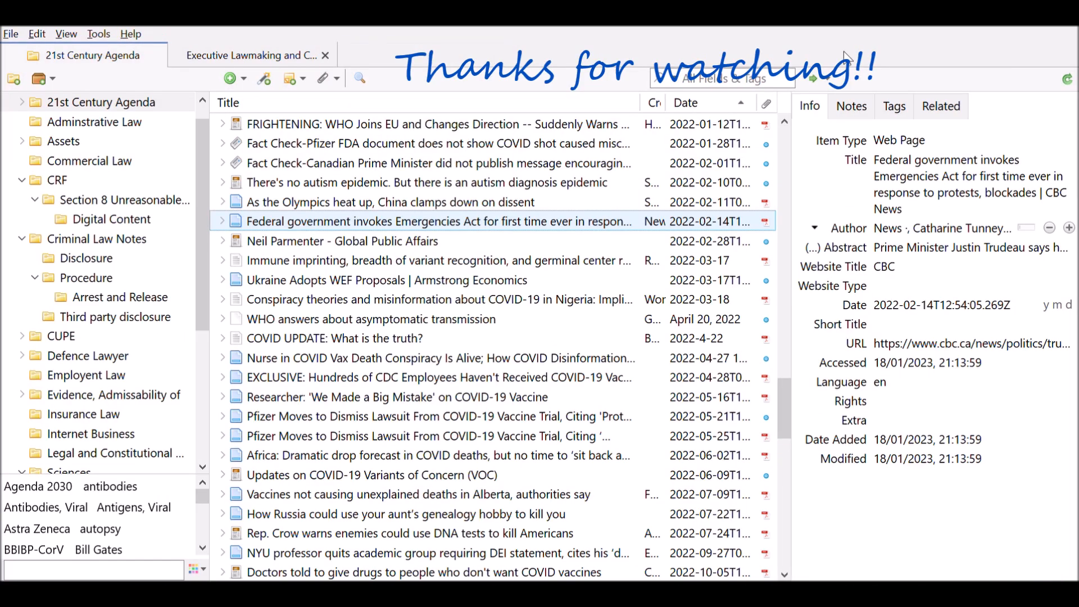